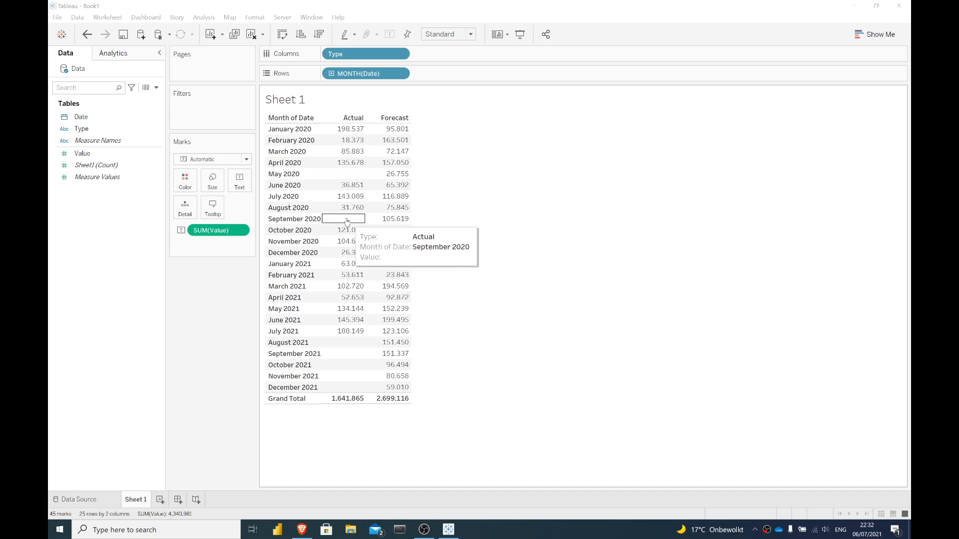
- Examine the July 2021 Actual value and the August to December 2021 Forecast values in the monthly table
click(346, 337)
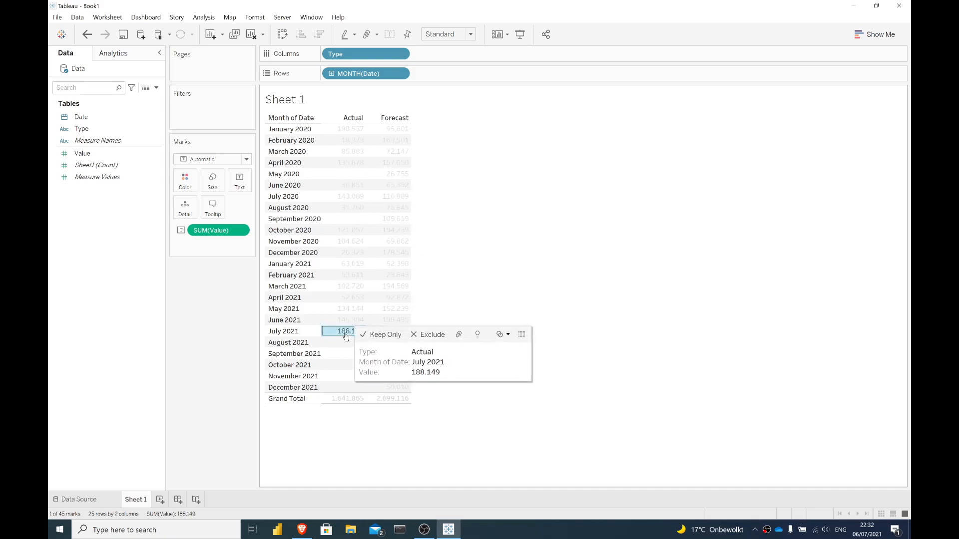
click(363, 336)
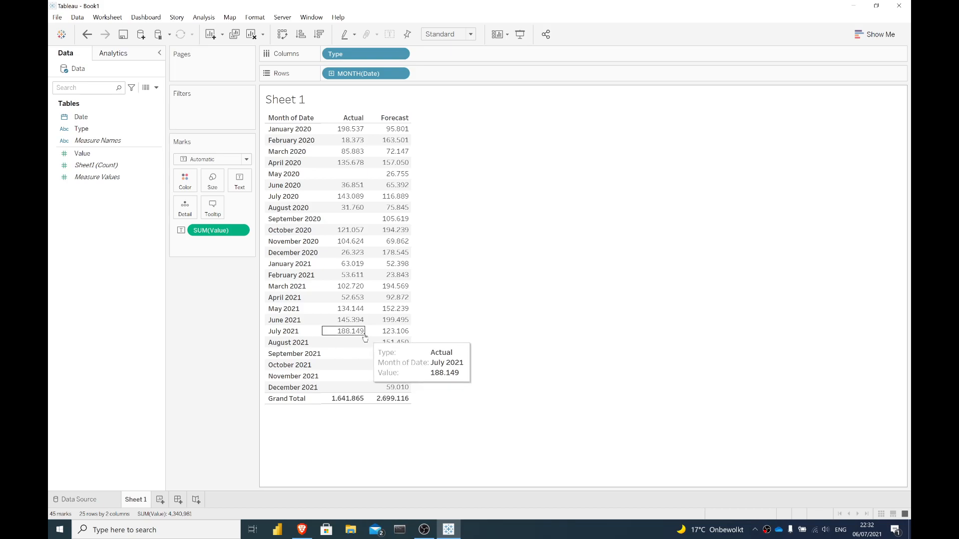
drag(395, 346, 400, 390)
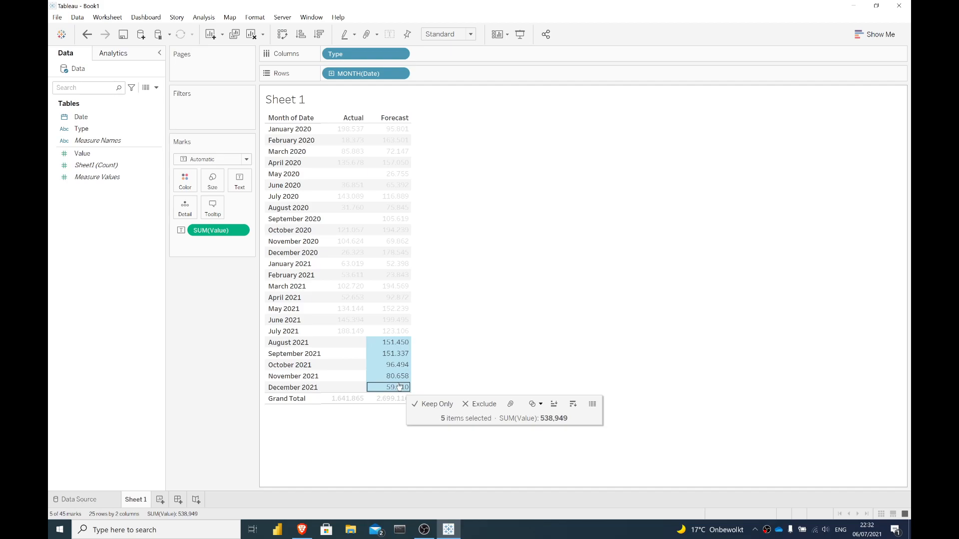
click(472, 334)
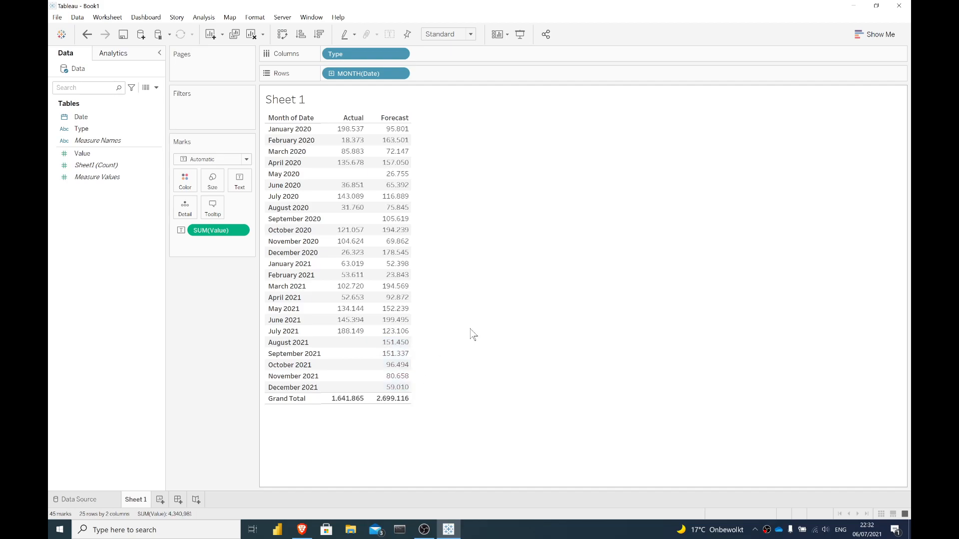
- Open the data source and examine how the Type column separates the Actual rows from the Forecast rows
click(84, 500)
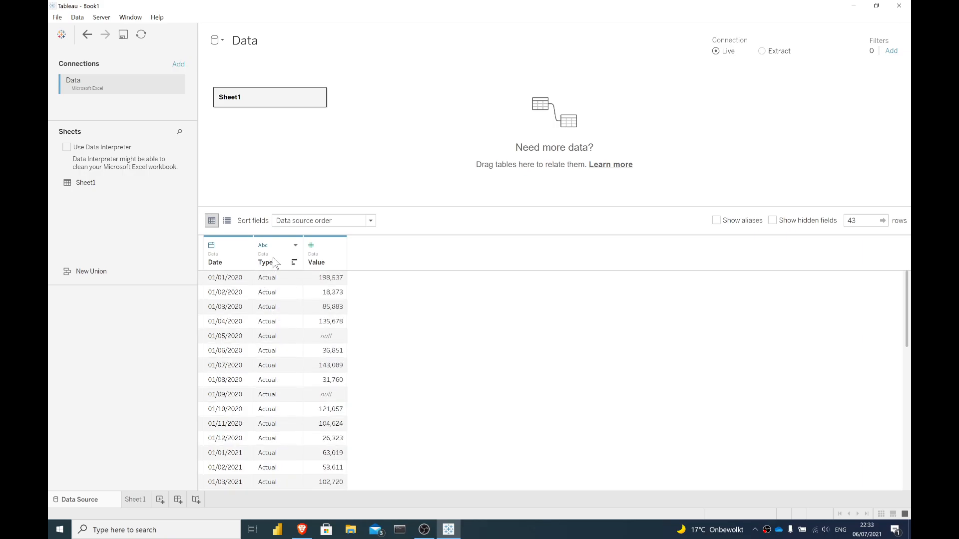
click(264, 246)
click(282, 240)
scroll(290, 310, down, 7)
scroll(288, 326, up, 3)
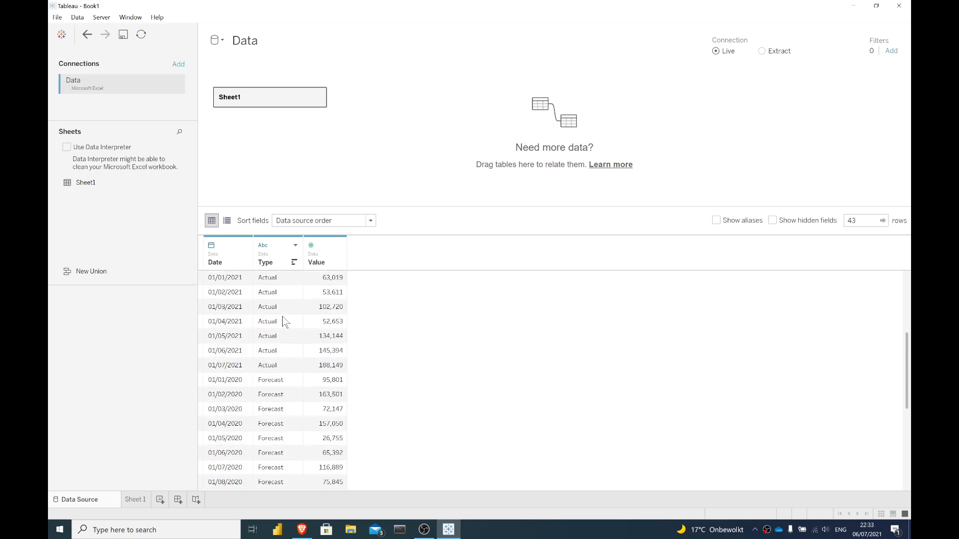
click(265, 379)
scroll(267, 356, down, 5)
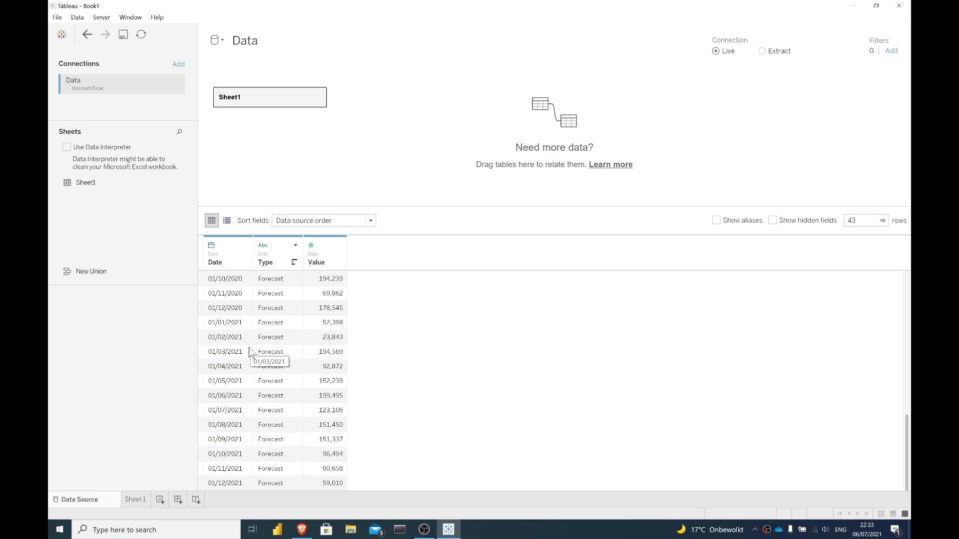
scroll(252, 349, up, 10)
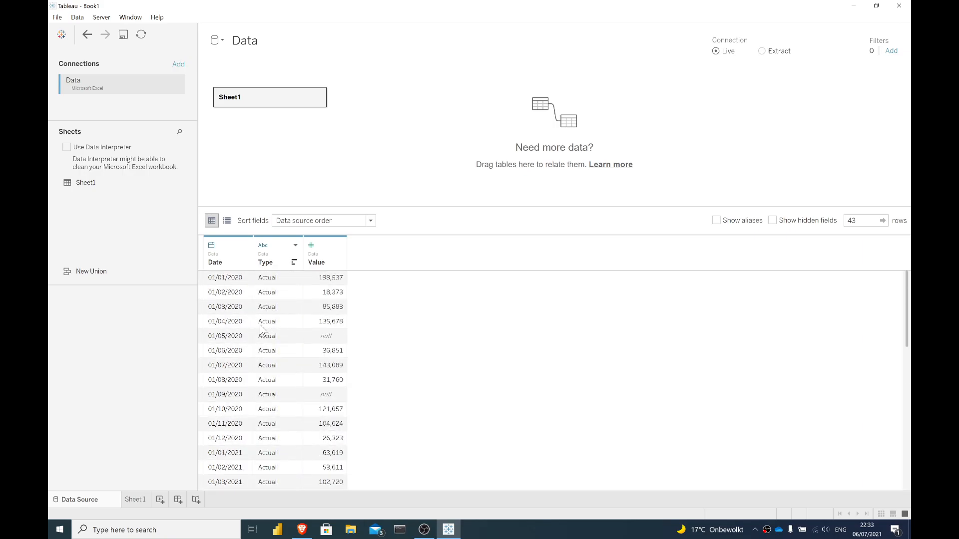
- Return to Sheet 1 and look over the monthly Actual and Forecast values side by side
click(143, 501)
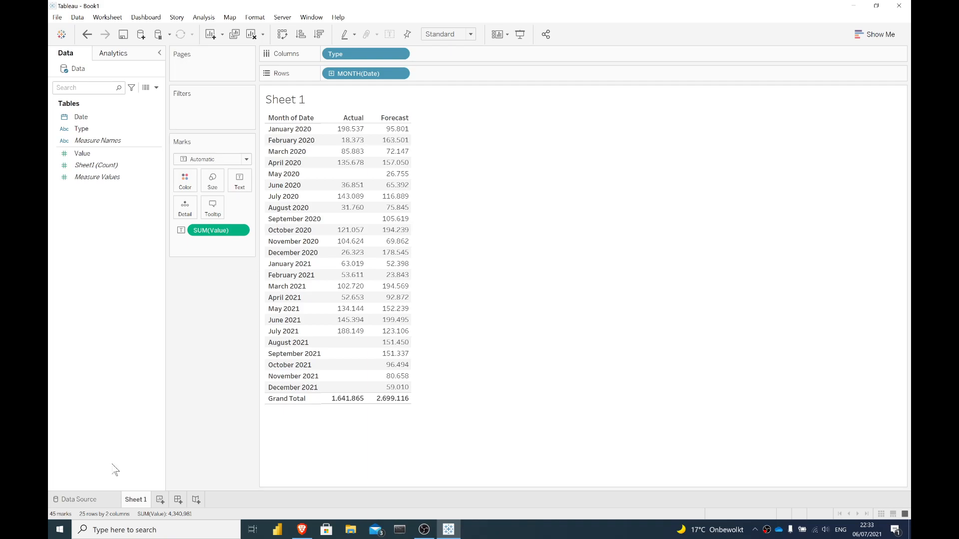
drag(353, 130, 388, 345)
click(469, 214)
- Create a calculated field that starts an IIF function with the test [Type] = 'Actual'
click(157, 87)
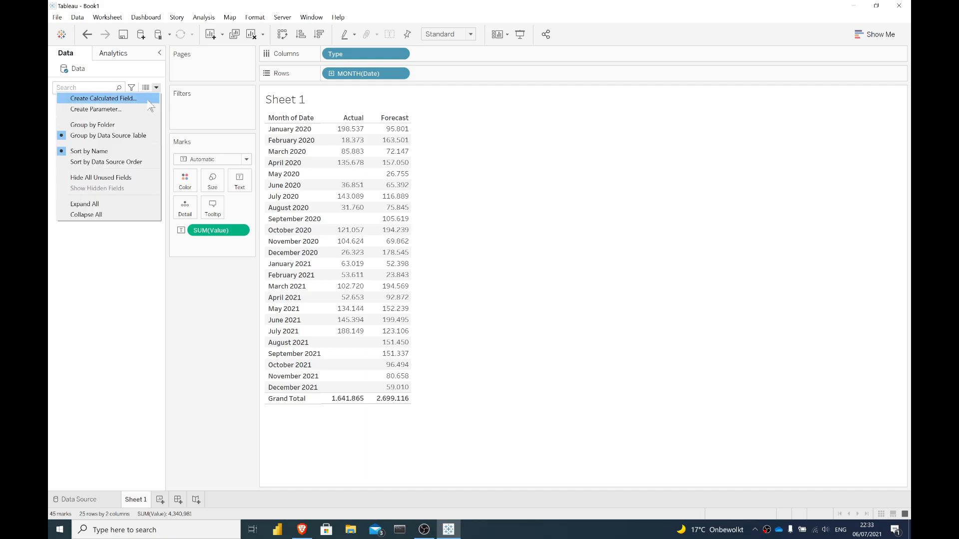
click(105, 99)
text(iif)
key(Return)
key(Return)
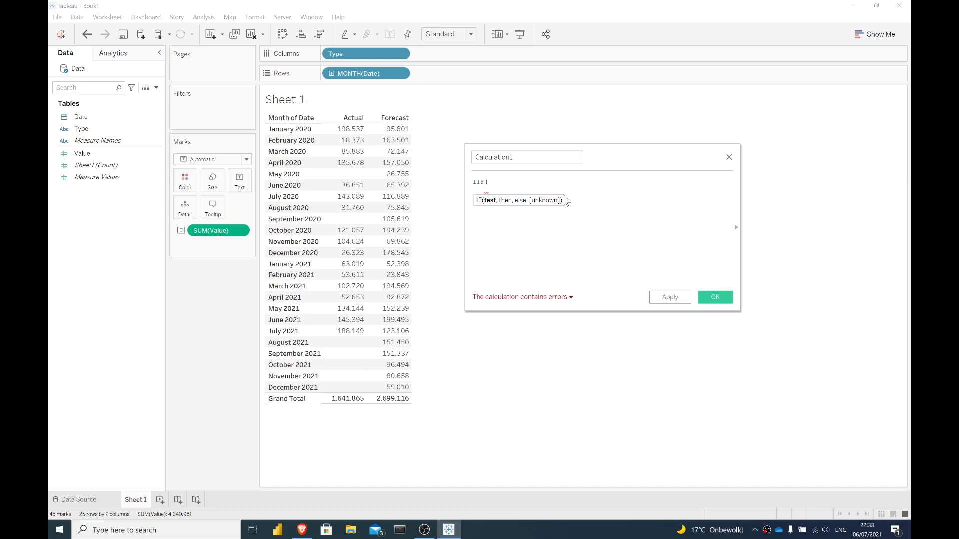
text(ty)
key(Return)
text(= 'Actual')
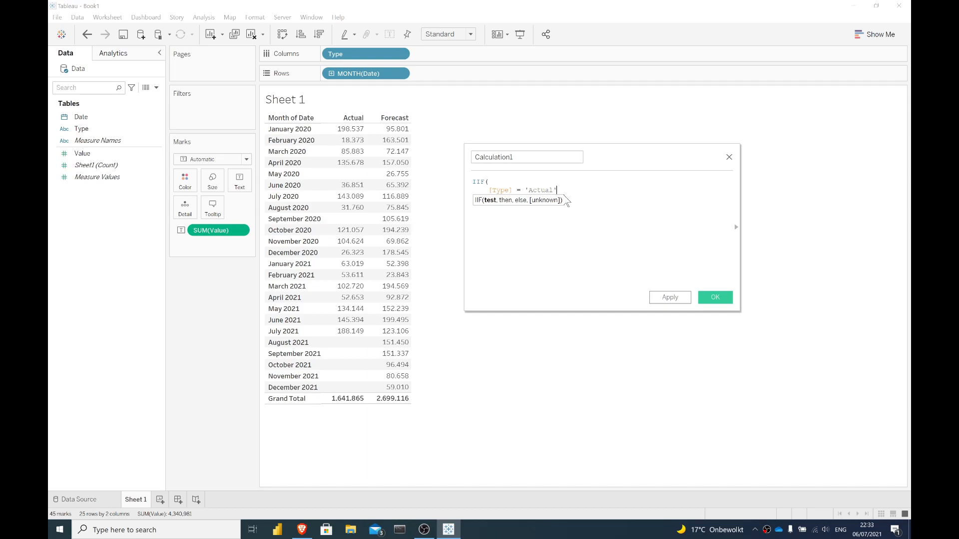
text(,)
key(Return)
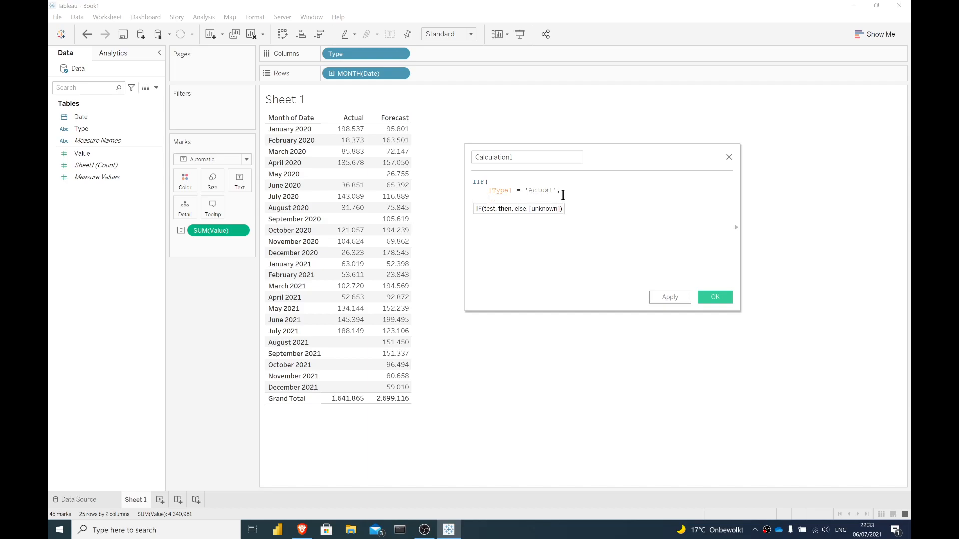
- Complete the IIF expression so it returns [Value] when the test is true and NULL otherwise
text(val)
key(Return)
text(,)
key(Return)
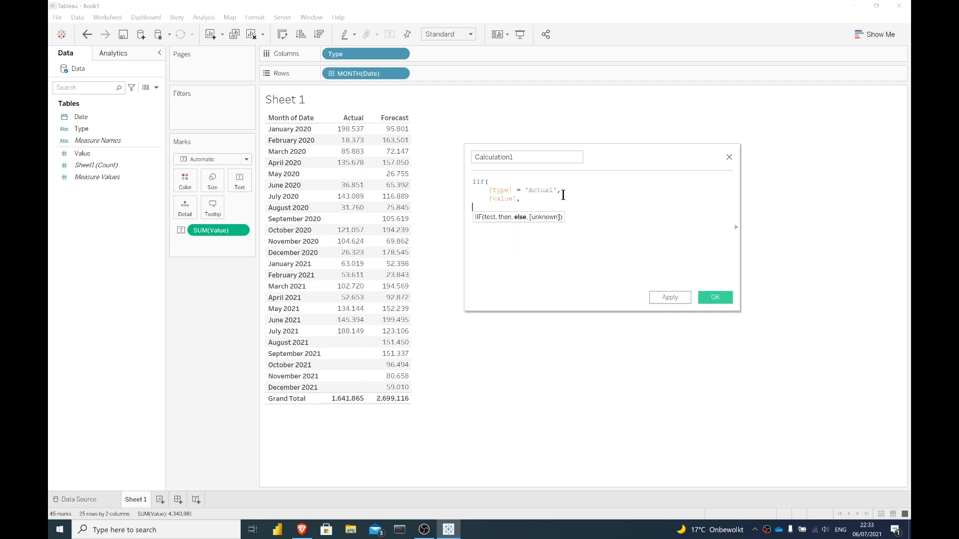
text(NUL)
key(Return)
key(Return)
text())
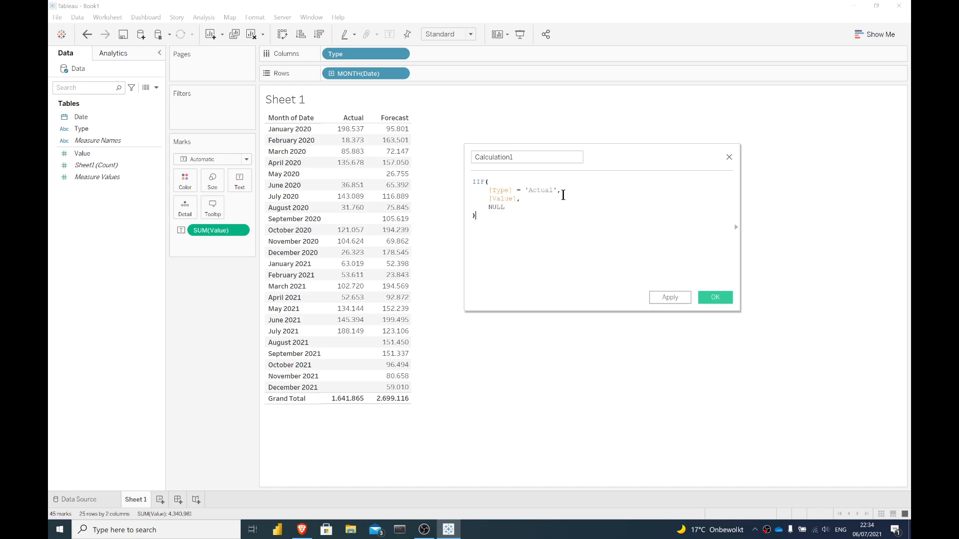
- Name the calculated field Actual and save it
drag(545, 157, 453, 159)
text(Actual)
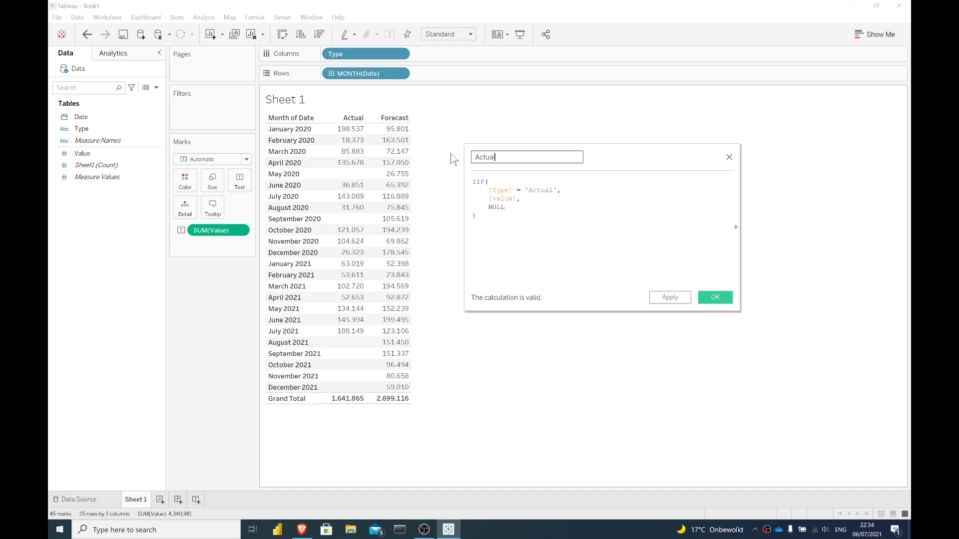
click(715, 297)
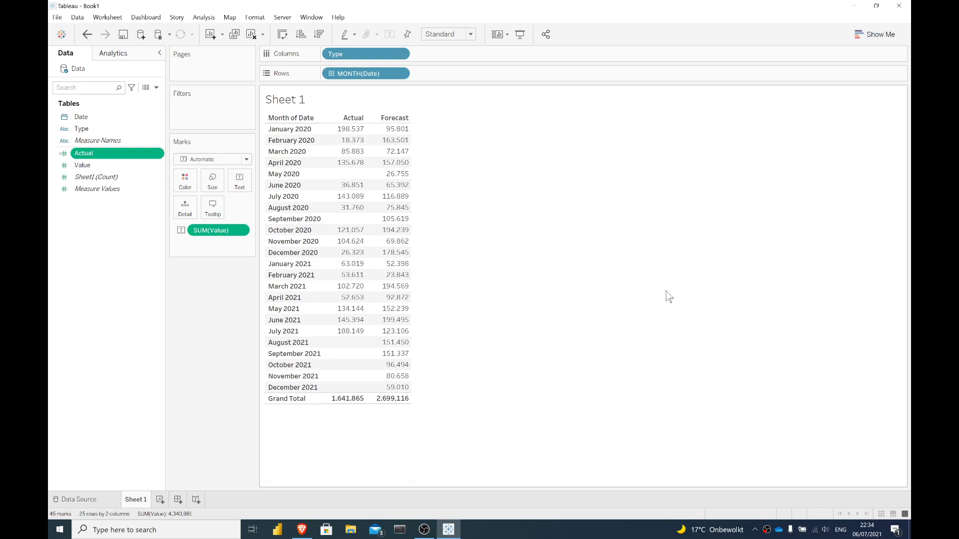
- Add the Actual field to the table and move Measure Names from Rows to Columns after Type
double_click(109, 157)
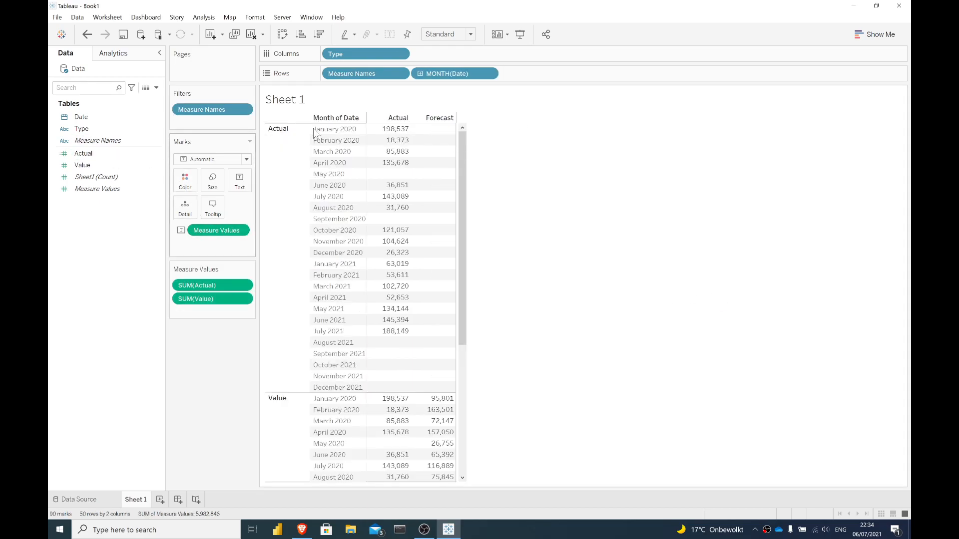
drag(359, 73, 432, 52)
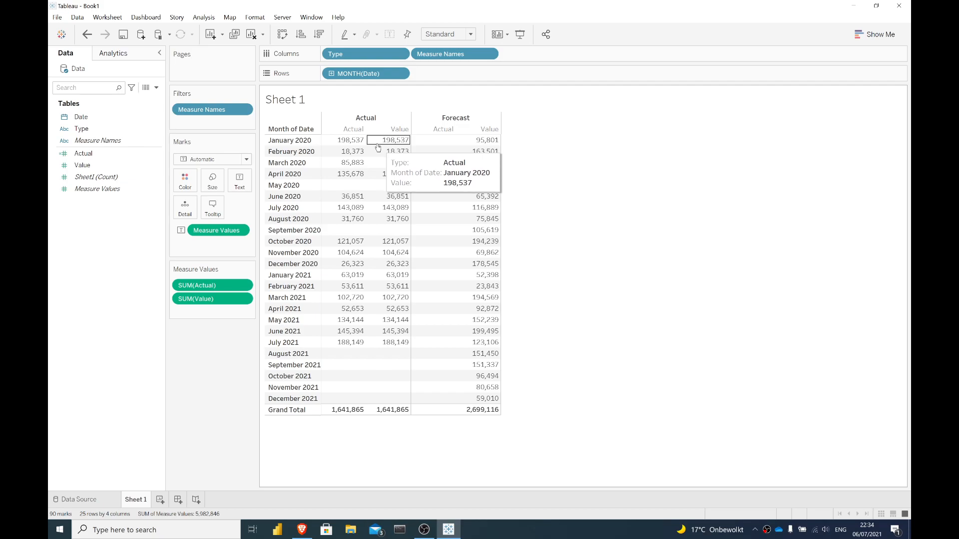
- Compare the calculated Actual field with Value in the table and data source, for both the Actual and Forecast rows
drag(352, 141, 354, 343)
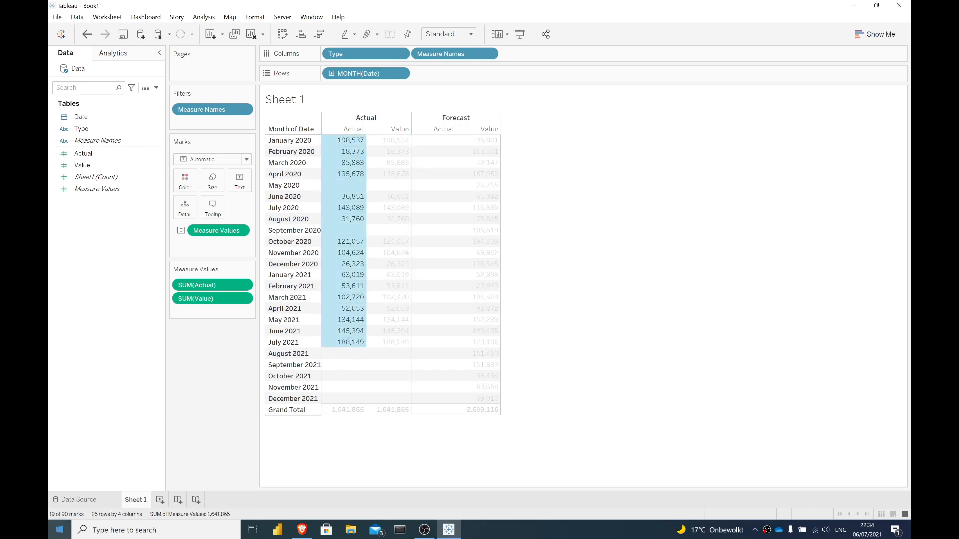
click(78, 499)
drag(377, 277, 372, 300)
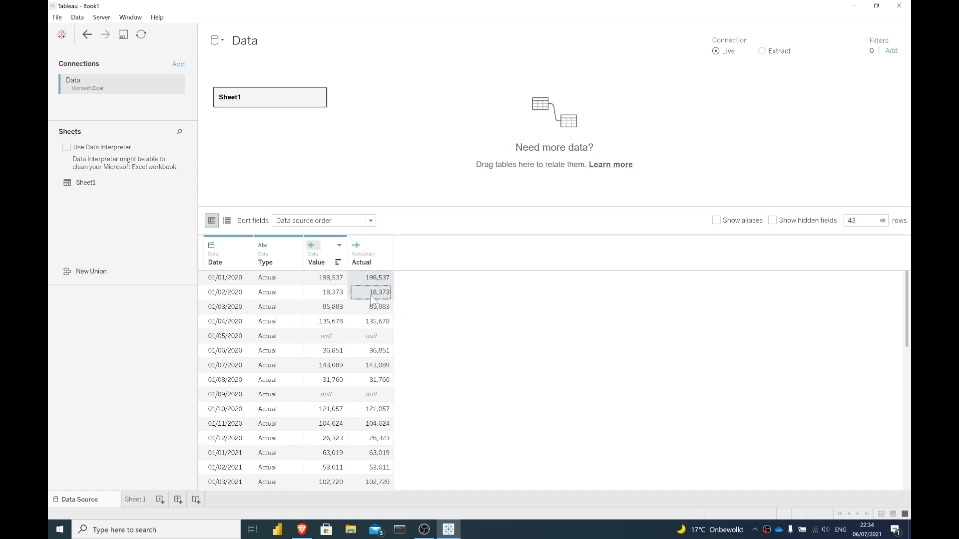
scroll(273, 288, down, 1)
scroll(273, 290, down, 4)
click(368, 324)
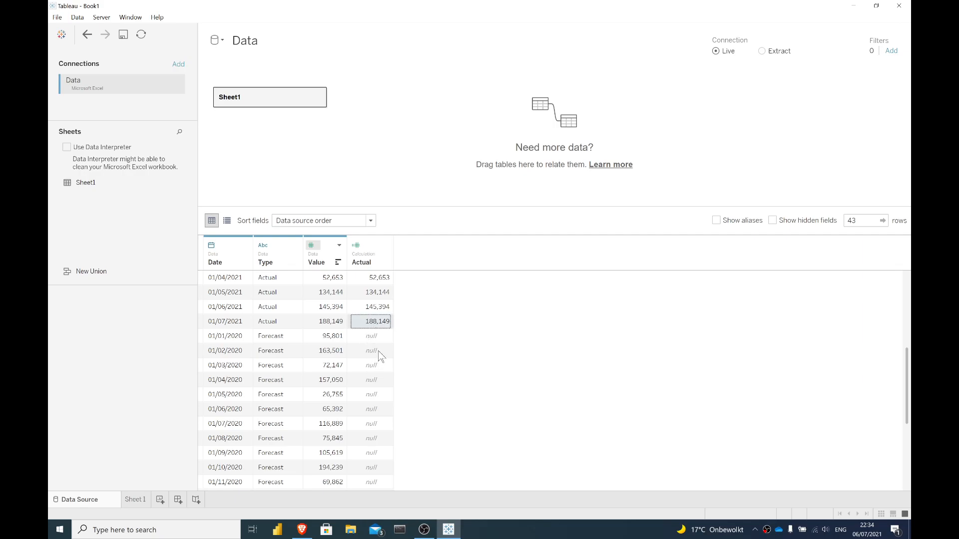
drag(365, 340, 368, 395)
scroll(368, 390, down, 5)
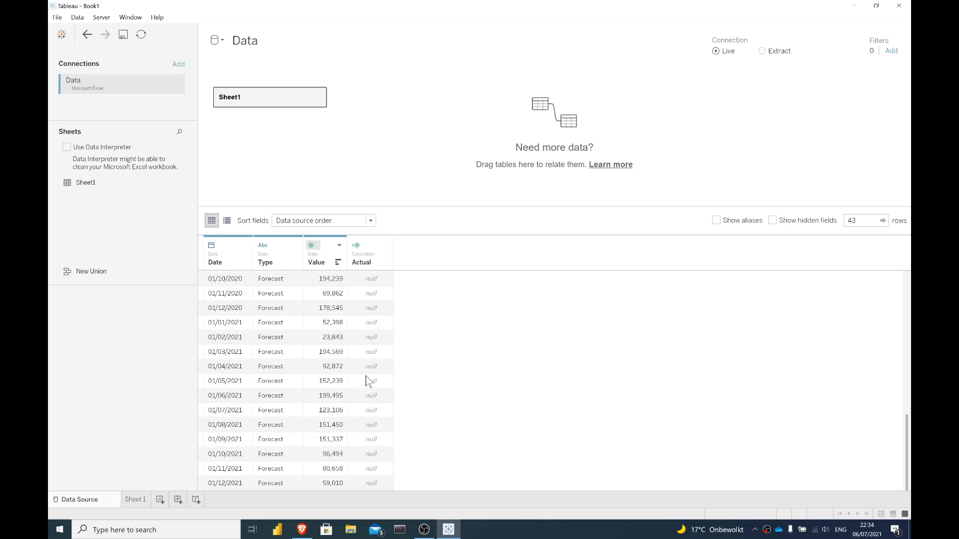
scroll(376, 374, up, 6)
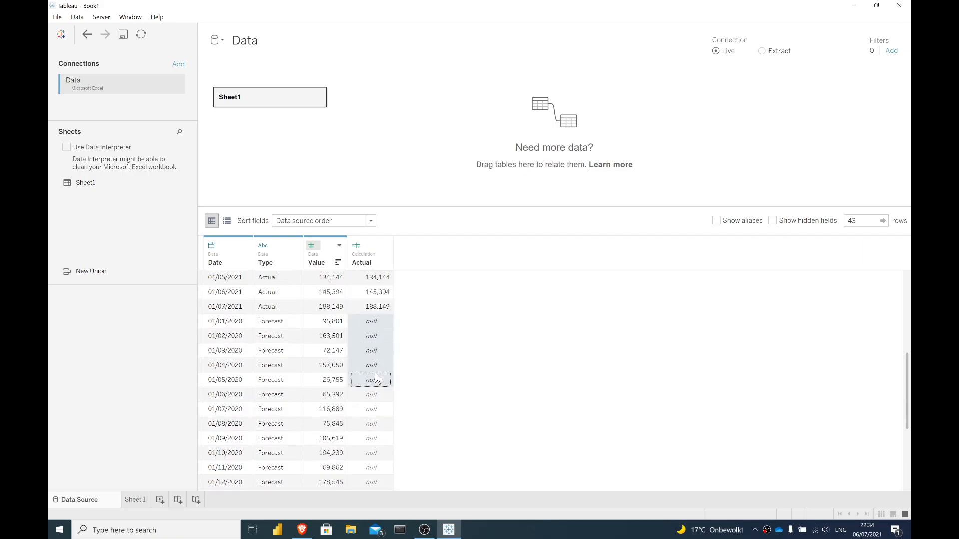
drag(373, 372, 369, 433)
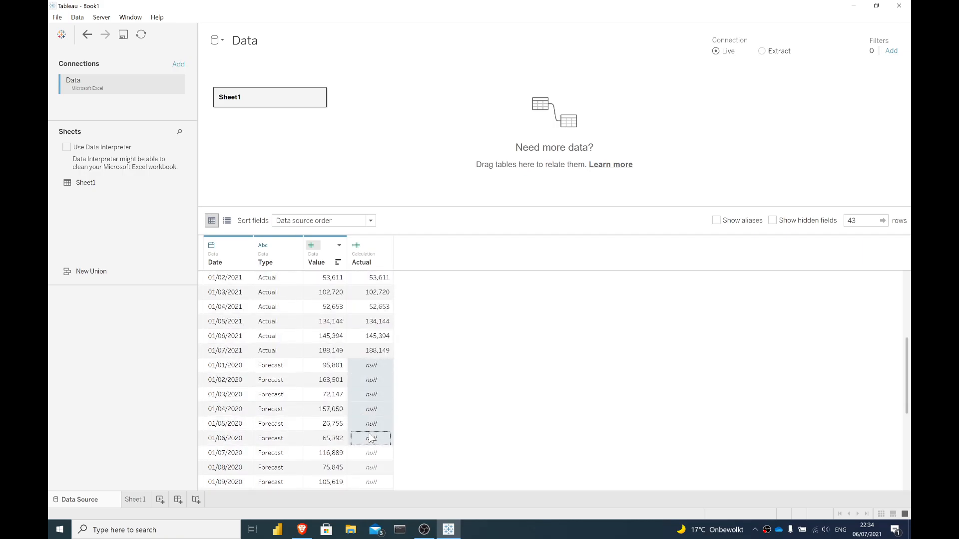
click(370, 351)
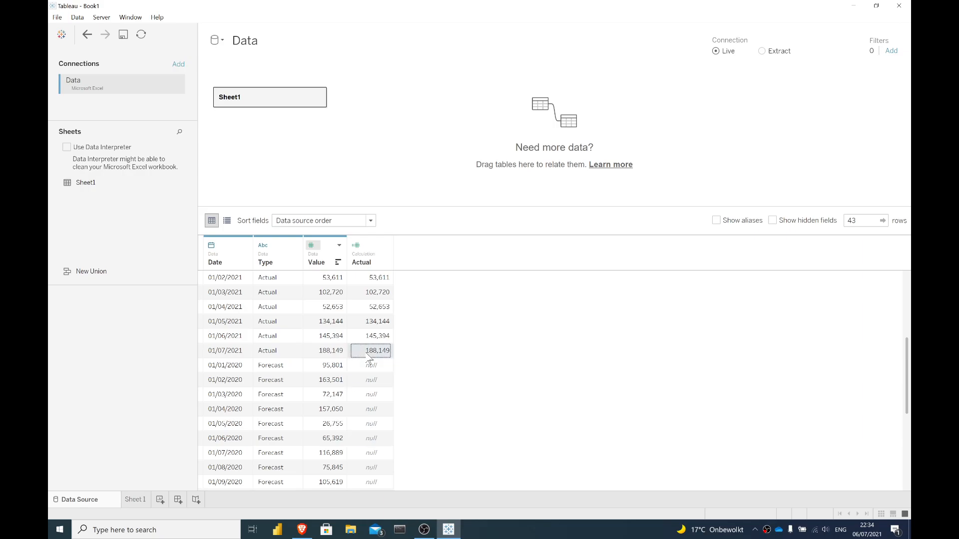
drag(224, 366, 228, 408)
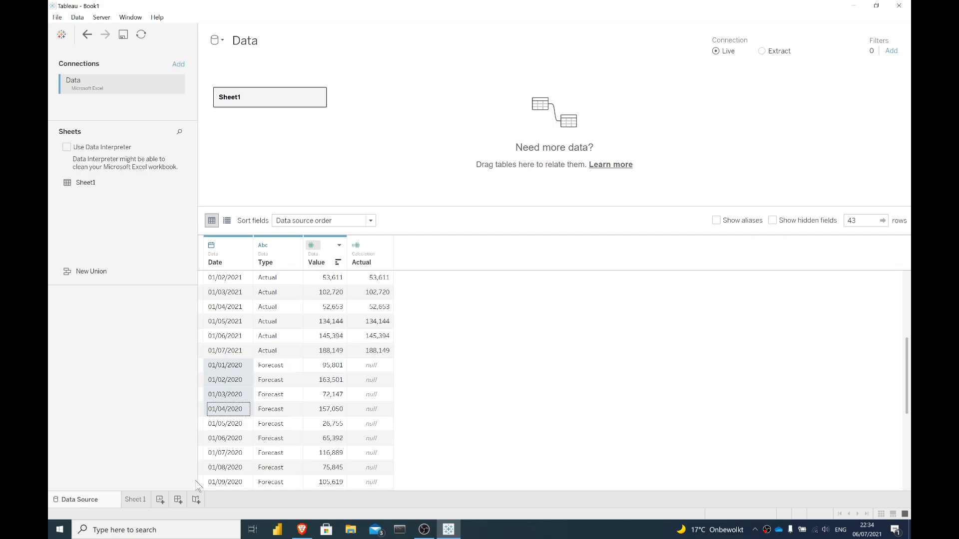
- Open the Actual calculation on Sheet 1 for editing, and enlarge its formula text and the editor window
click(132, 499)
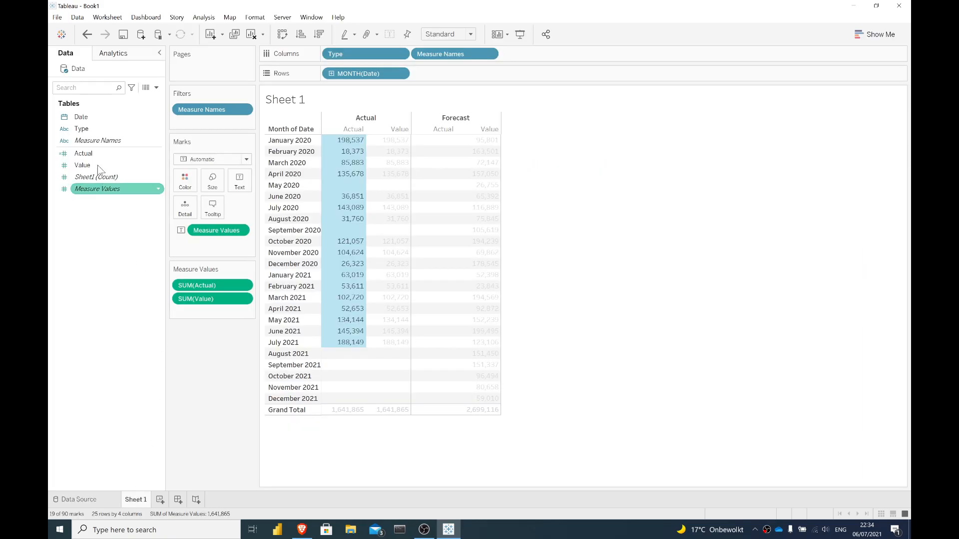
right_click(112, 155)
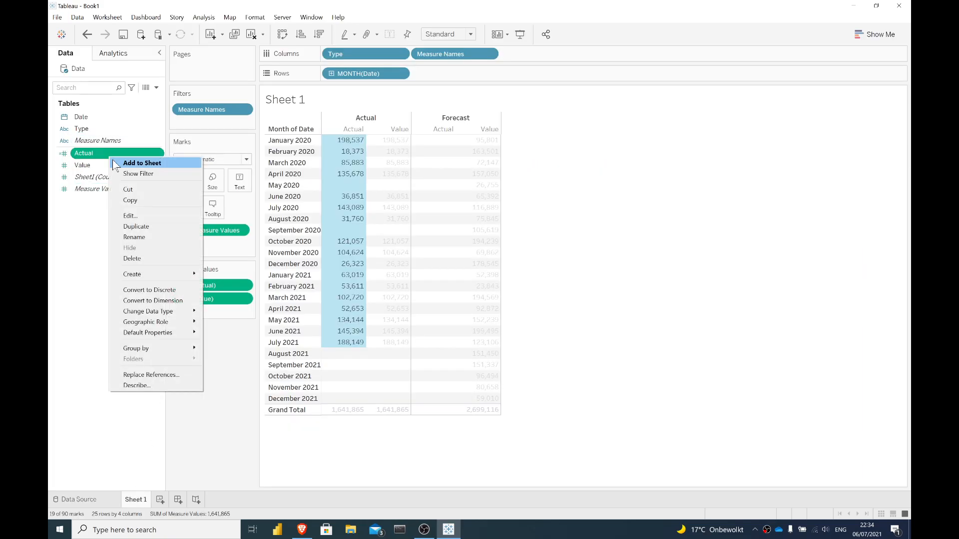
click(149, 216)
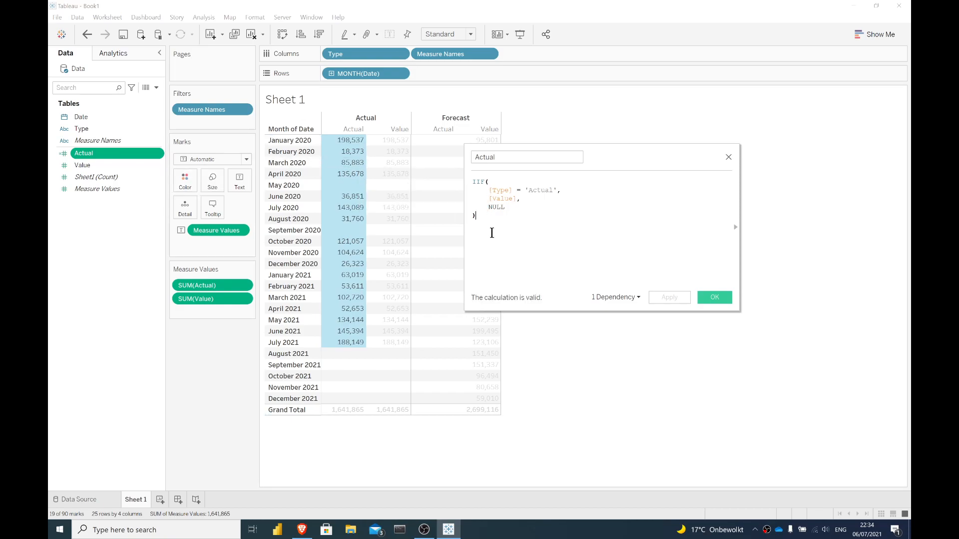
scroll(504, 244, up, 4)
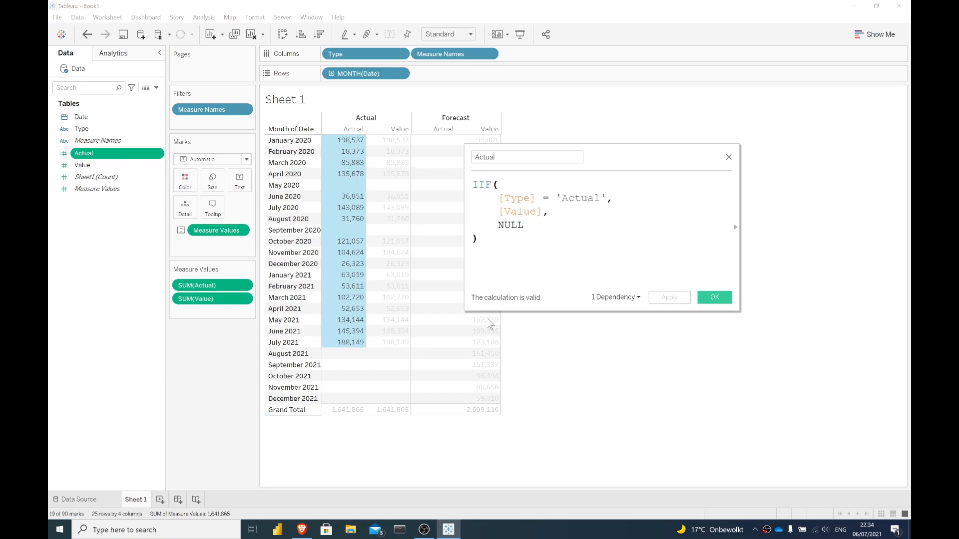
drag(468, 309, 324, 419)
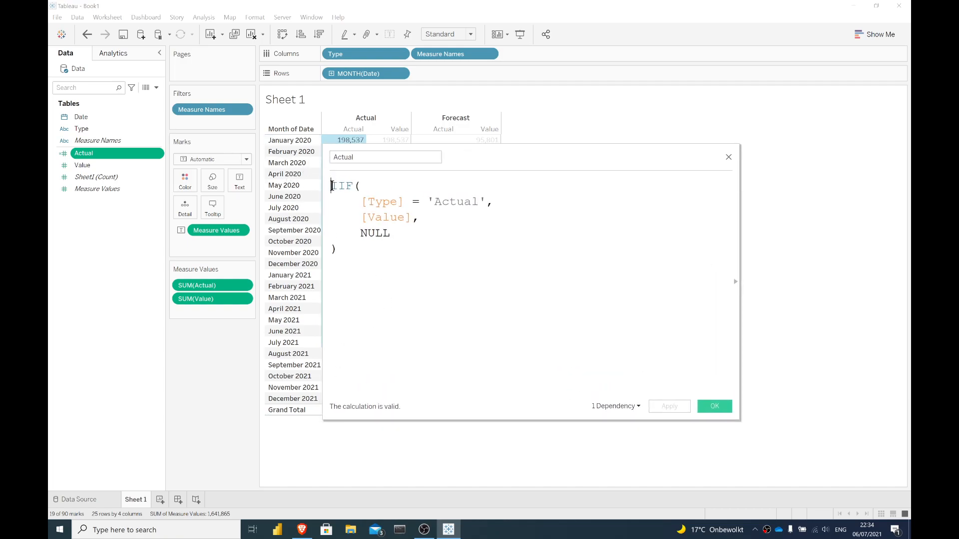
- Precede the IIF expression in the Actual formula with { FIXED [Date]: and, on its own line, SUM(
key(Return)
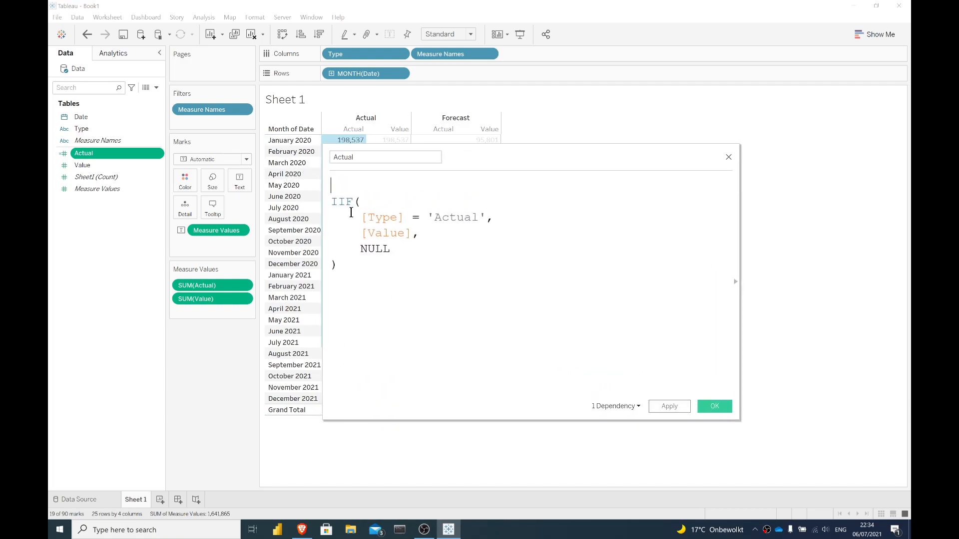
text({ FIXED)
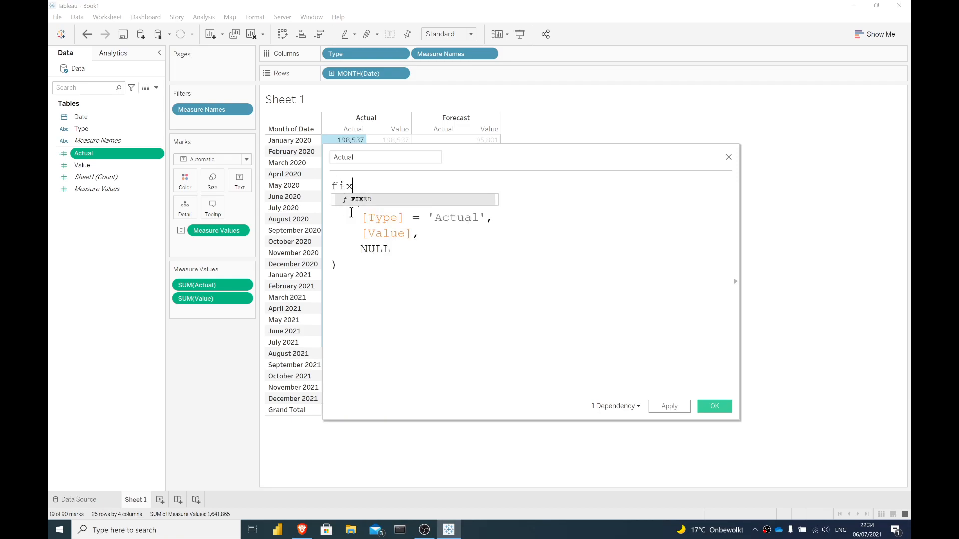
key(Return)
text([Date])
key(Return)
text(: SUM()
key(Return)
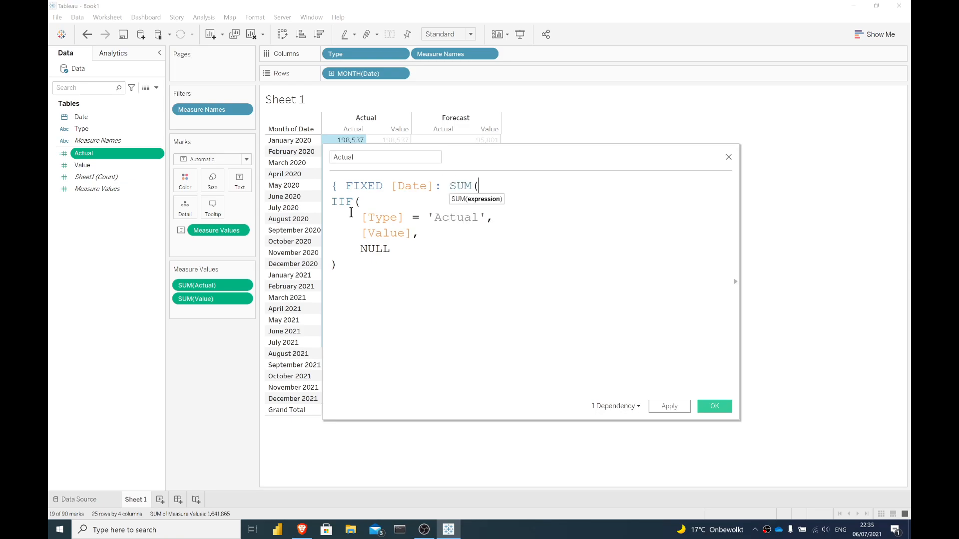
click(450, 186)
key(Return)
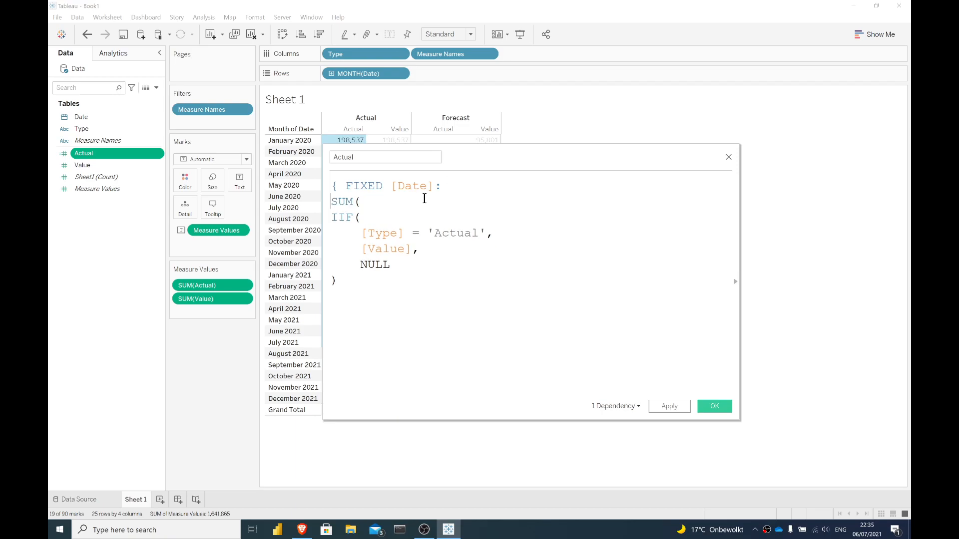
- Close the SUM and FIXED expressions below the IIF block with ) and } on separate lines
click(351, 292)
key(Return)
text(_)
text())
key(BackSpace)
key(BackSpace)
text())
- Indent the SUM block inside the FIXED braces and the IIF block one level further inside SUM
drag(352, 294, 304, 192)
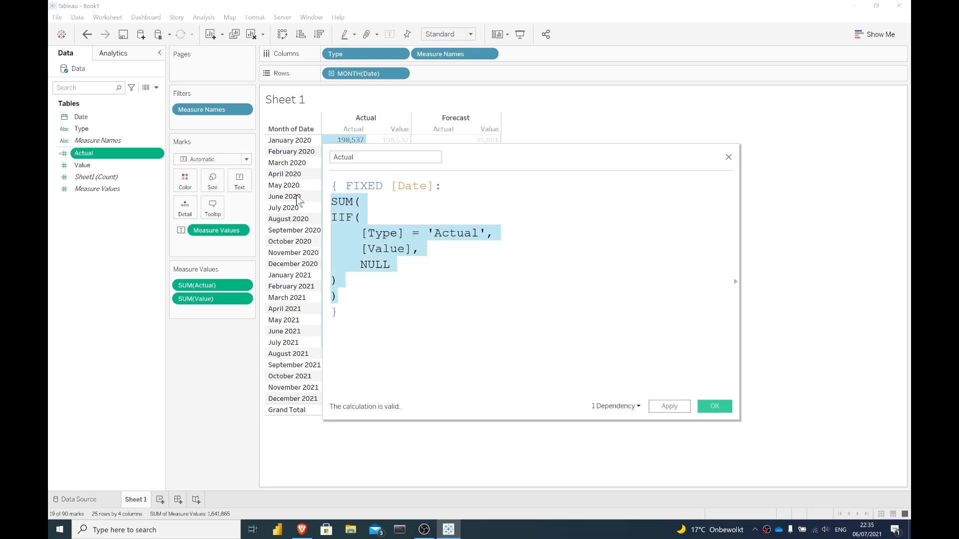
key(Tab)
click(432, 265)
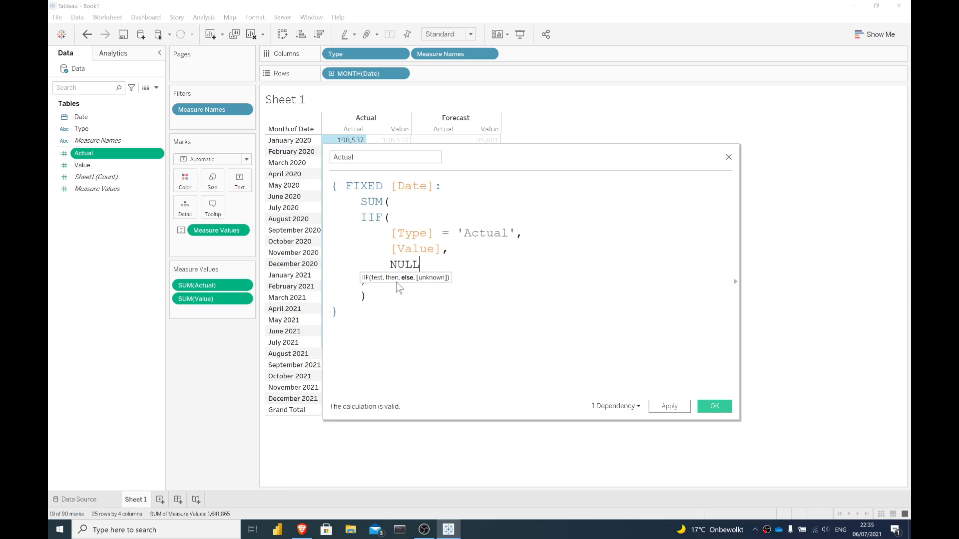
drag(368, 281, 331, 224)
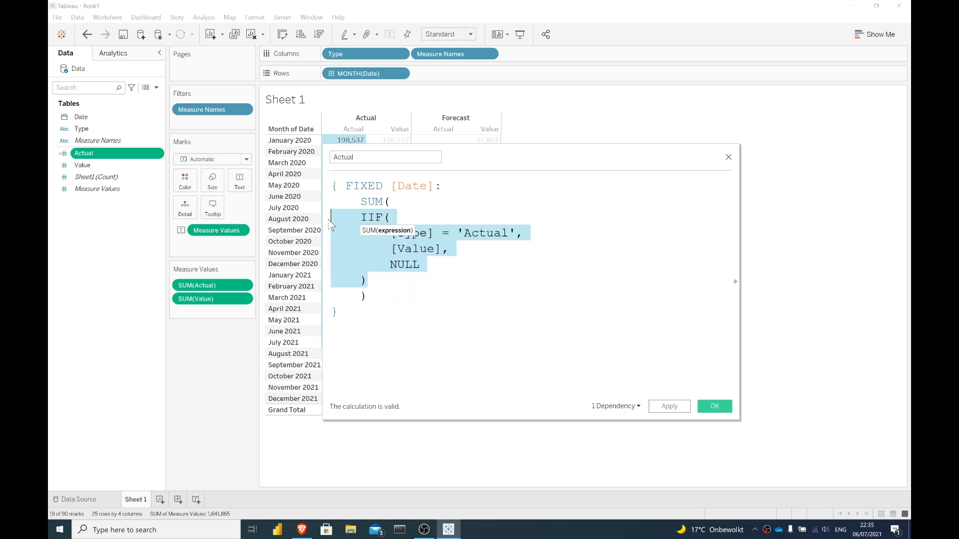
key(Tab)
click(470, 295)
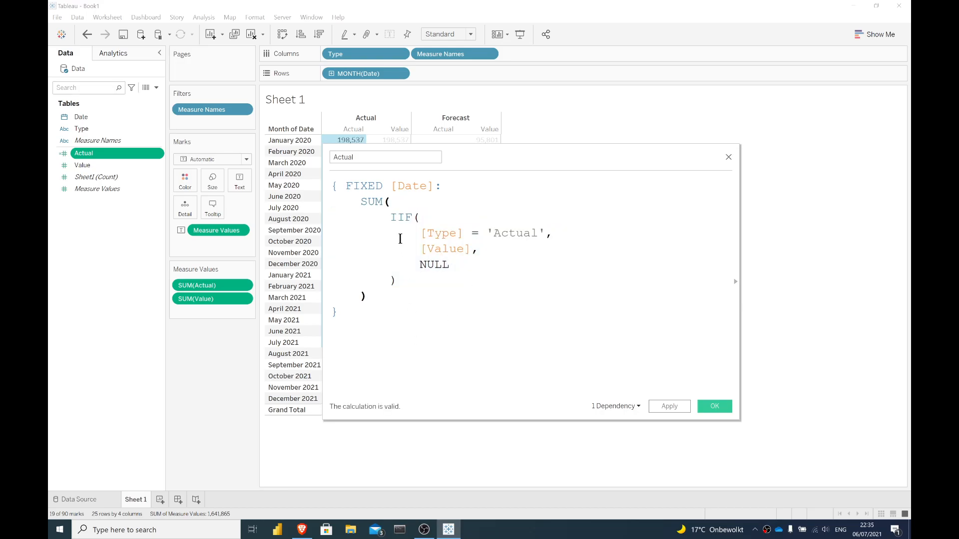
- Apply the FIXED [Date] version of the Actual calculation and save it
drag(345, 187, 442, 187)
click(348, 188)
click(682, 411)
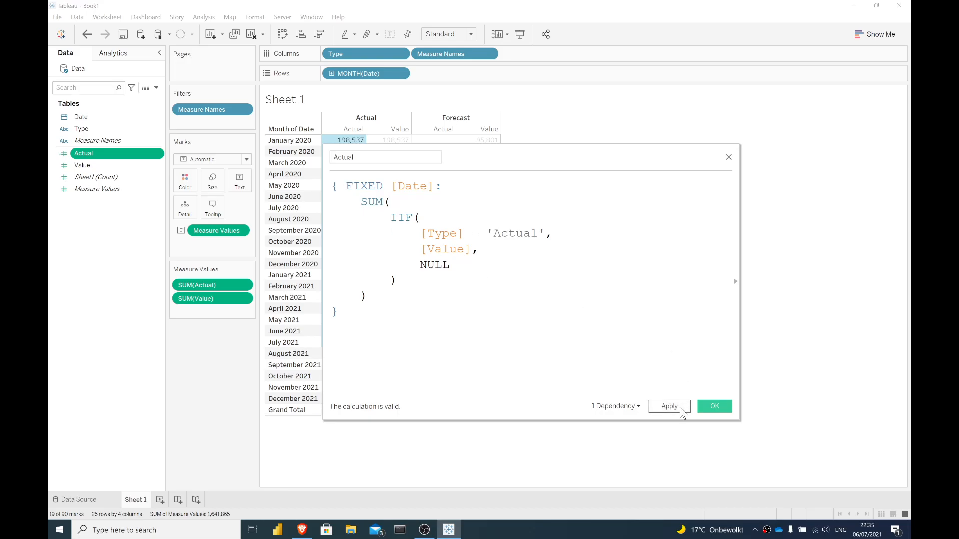
click(714, 407)
click(89, 153)
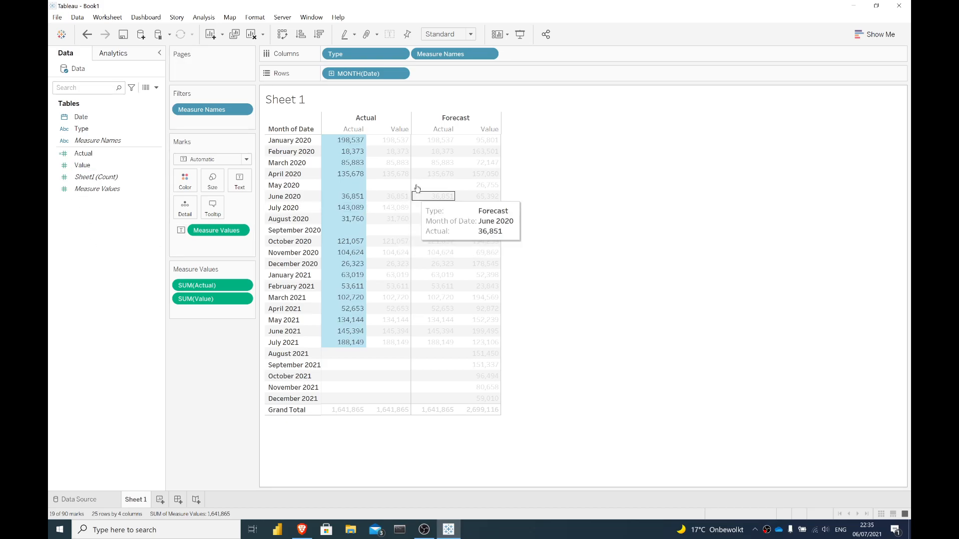
- Move Type from Columns to Rows after MONTH(Date) so each month lists its Actual and Forecast rows
click(388, 173)
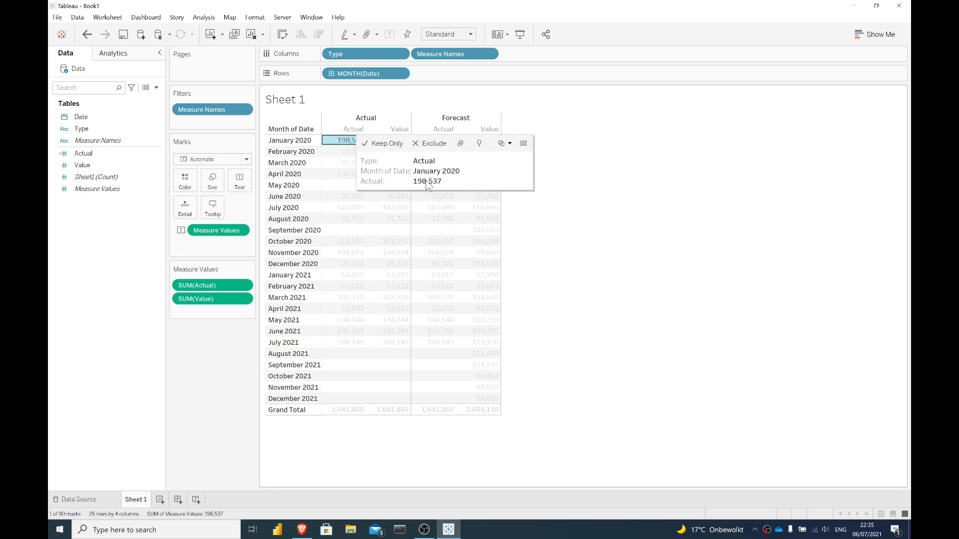
click(742, 185)
drag(368, 60, 448, 81)
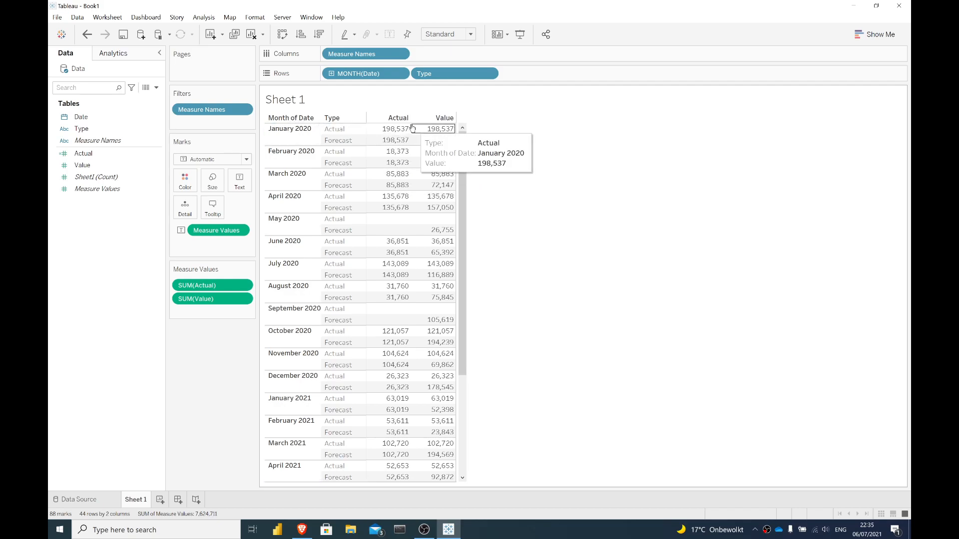
- Compare the Actual field with Value on the Actual and Forecast rows, and examine the matching dates in the data source
click(383, 131)
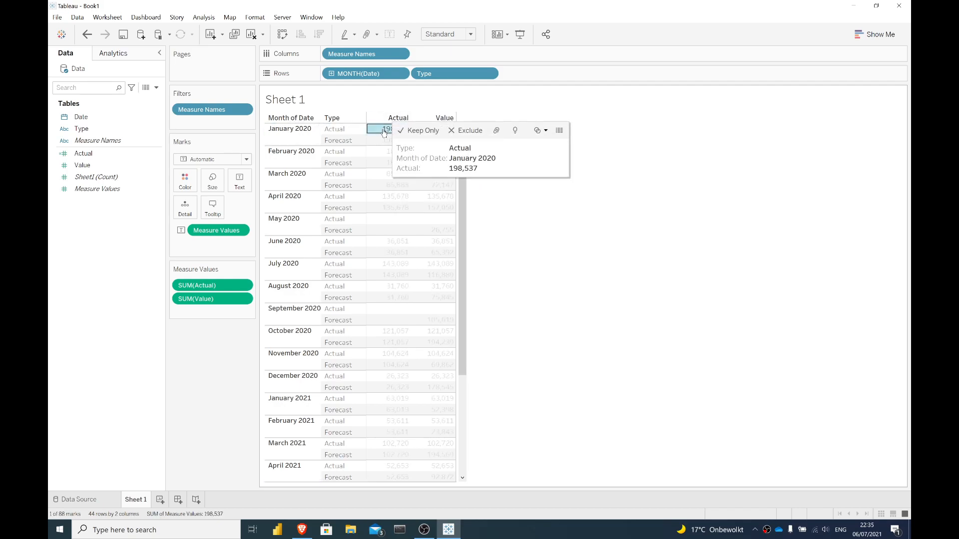
click(345, 130)
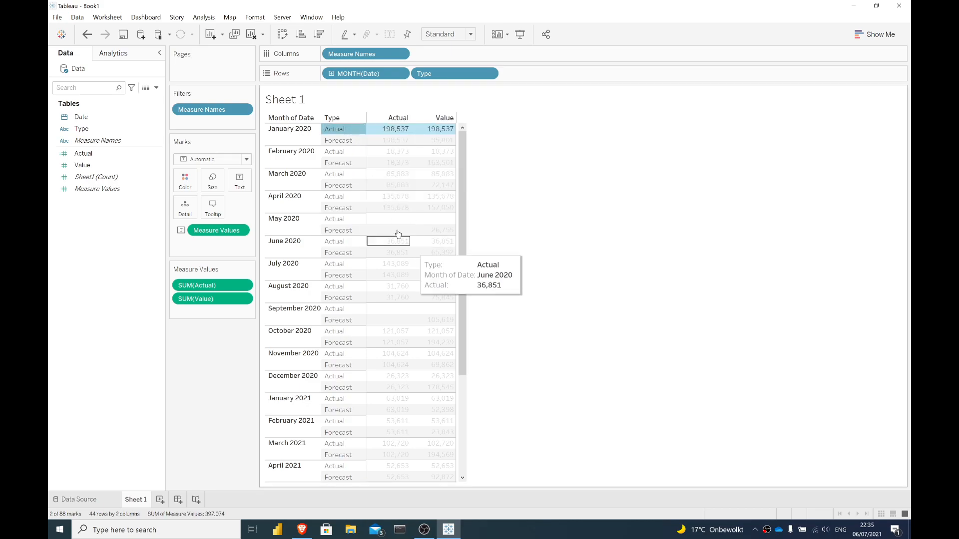
click(388, 210)
click(388, 211)
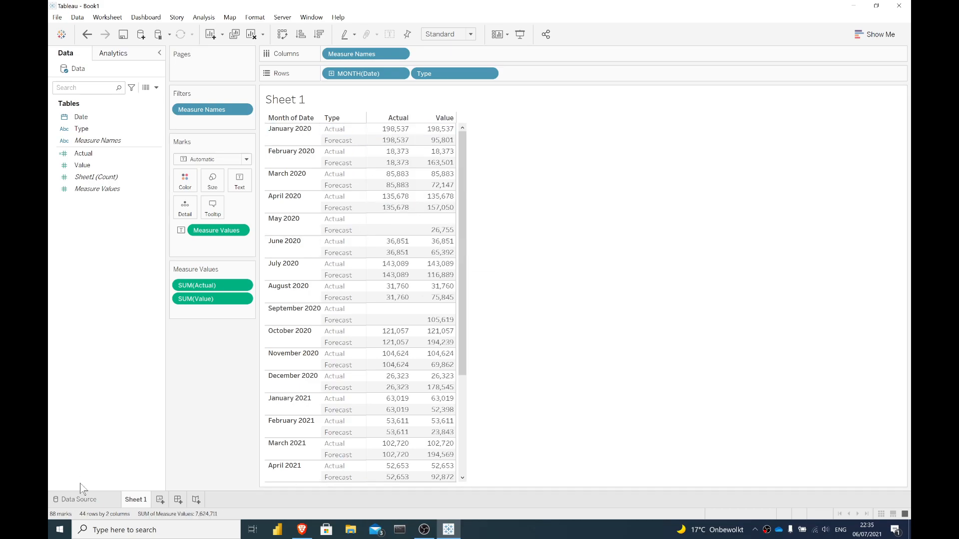
click(93, 501)
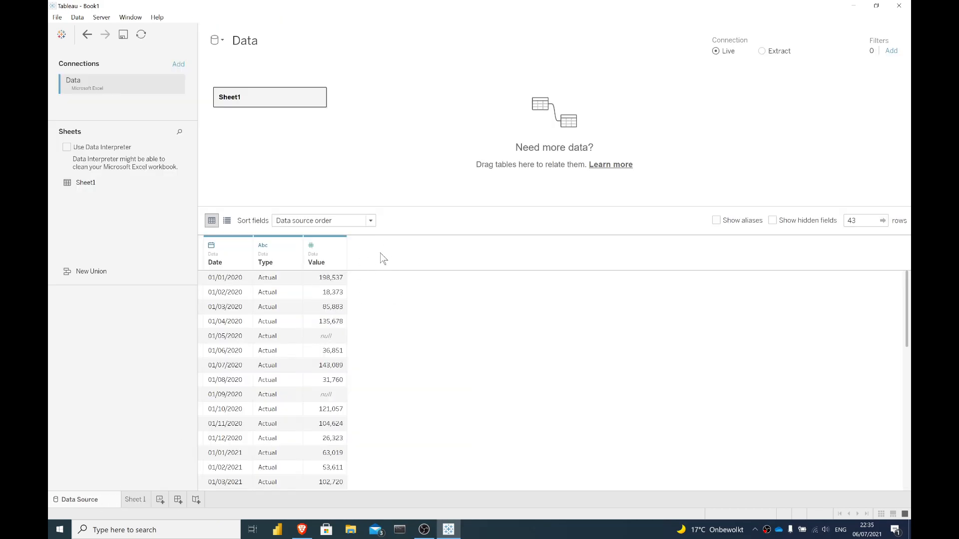
scroll(371, 282, down, 3)
scroll(418, 300, up, 2)
scroll(414, 296, down, 4)
scroll(413, 305, down, 4)
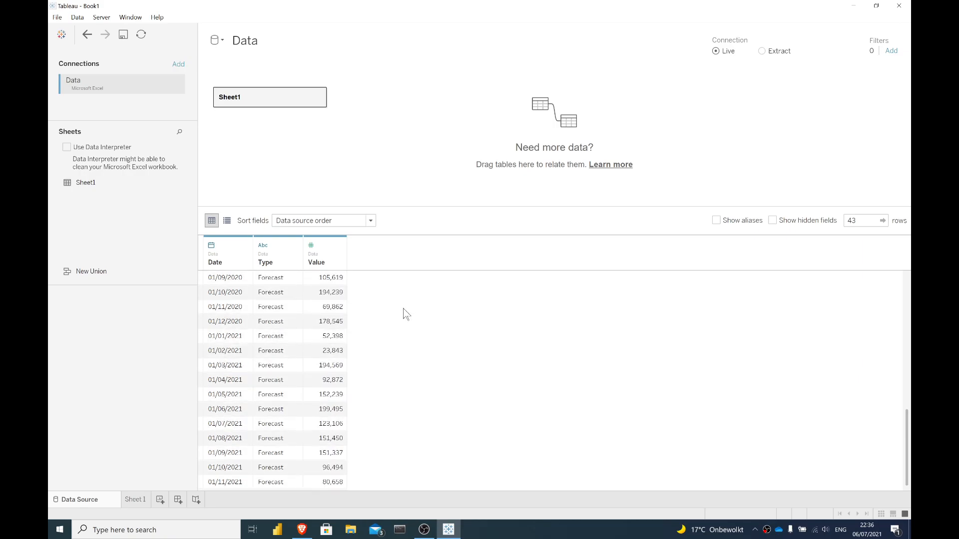
scroll(405, 316, down, 1)
scroll(385, 323, up, 2)
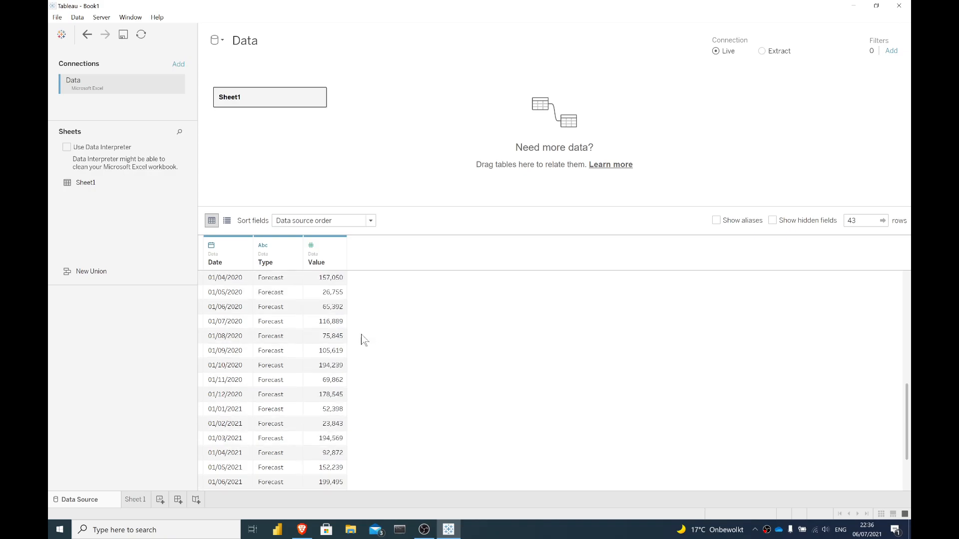
- Duplicate the Actual field on Sheet 1, open the copy for editing and name it Forecast
click(134, 499)
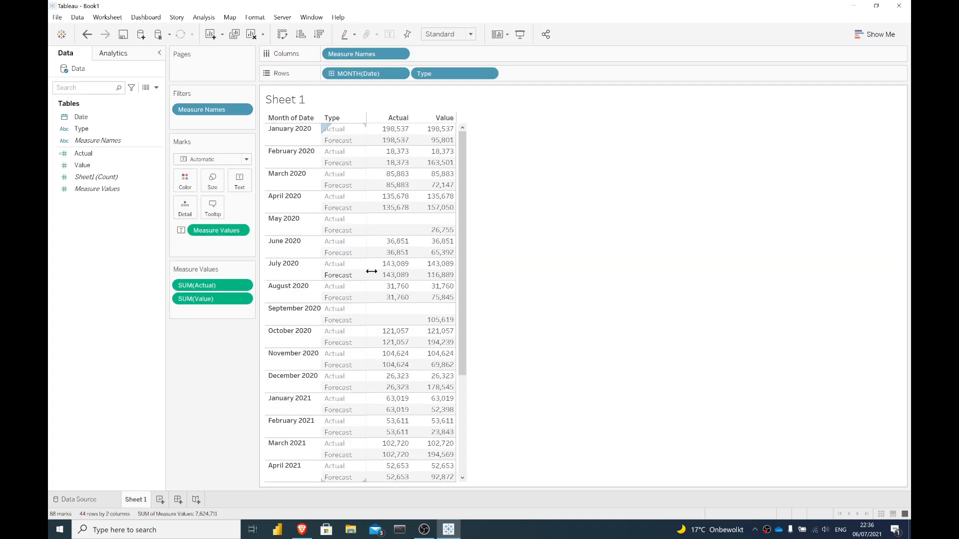
right_click(95, 154)
click(139, 227)
right_click(104, 167)
click(120, 222)
click(419, 155)
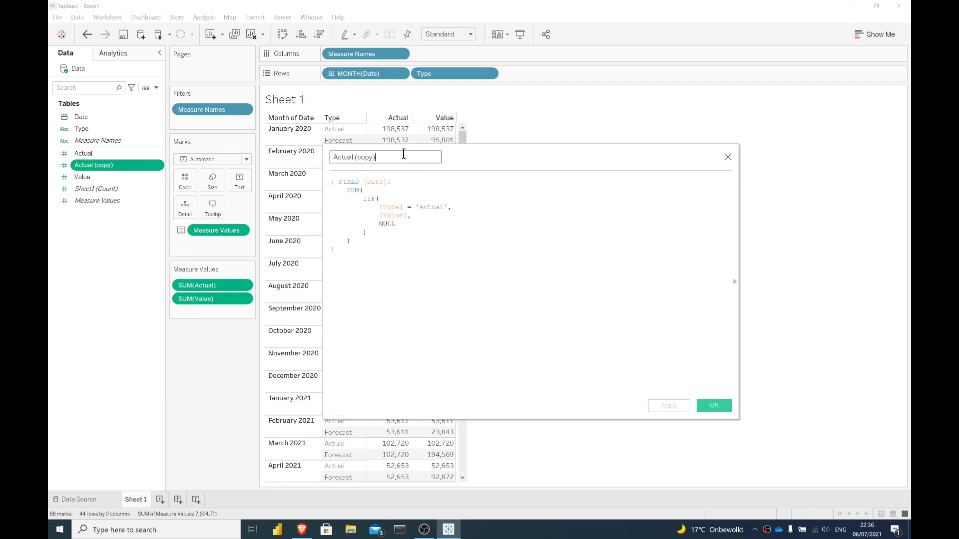
text(Forecast)
- Change the Type condition in the copied formula to 'Forecast' and save the calculation
click(433, 206)
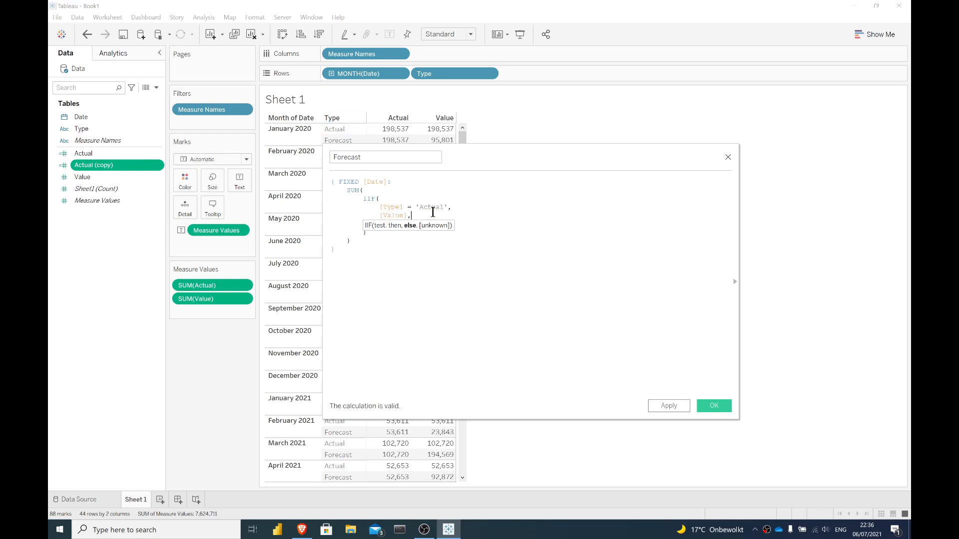
text(Forecas)
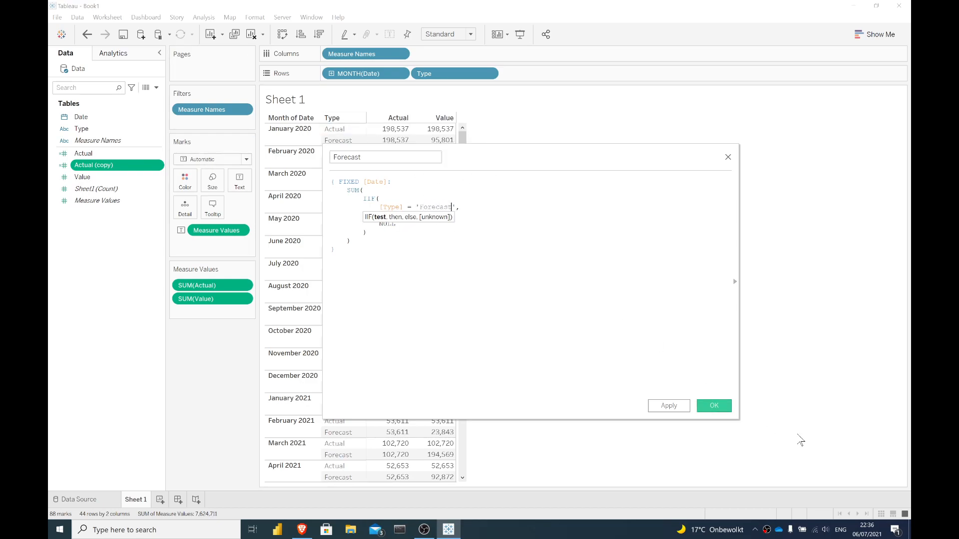
click(715, 405)
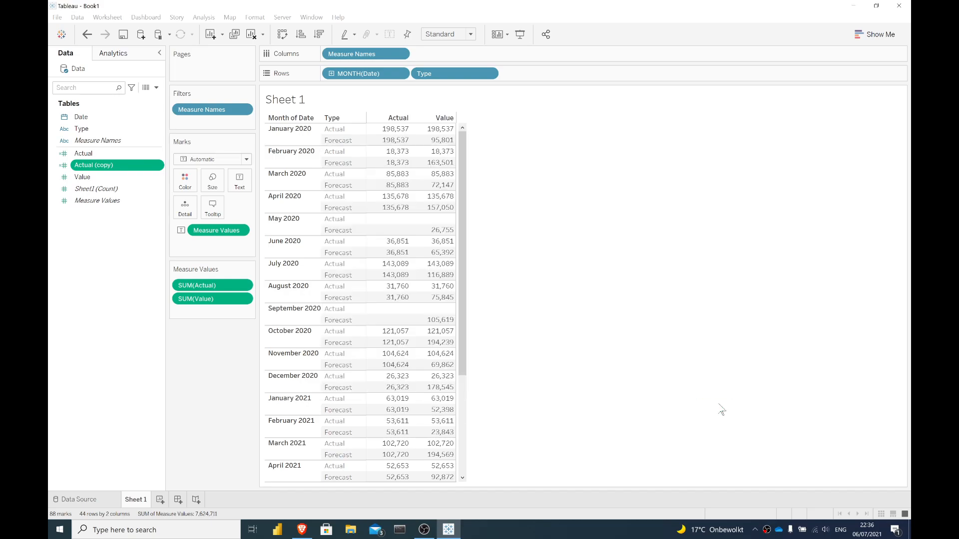
- Add the Forecast field to the table and check it against Actual for January 2020
double_click(93, 166)
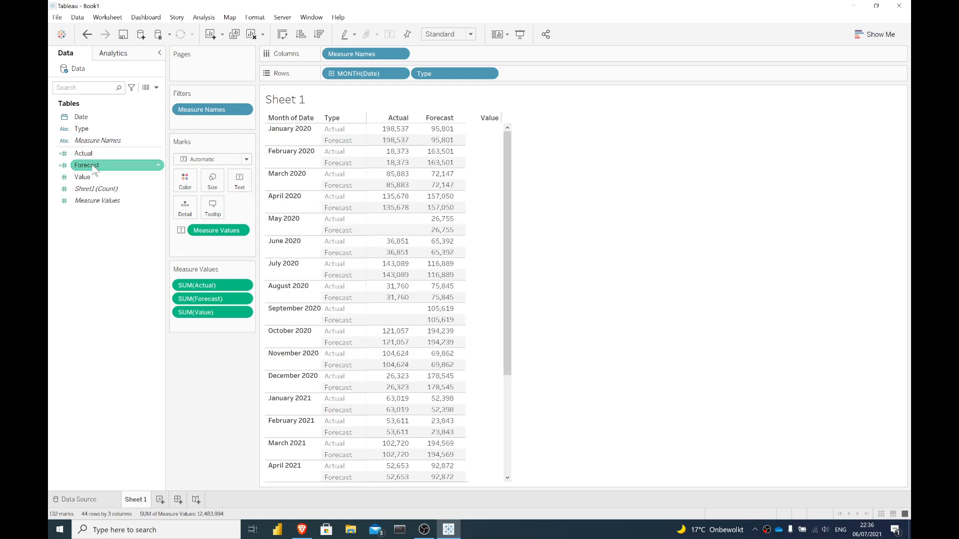
drag(443, 134, 439, 142)
click(390, 134)
click(391, 134)
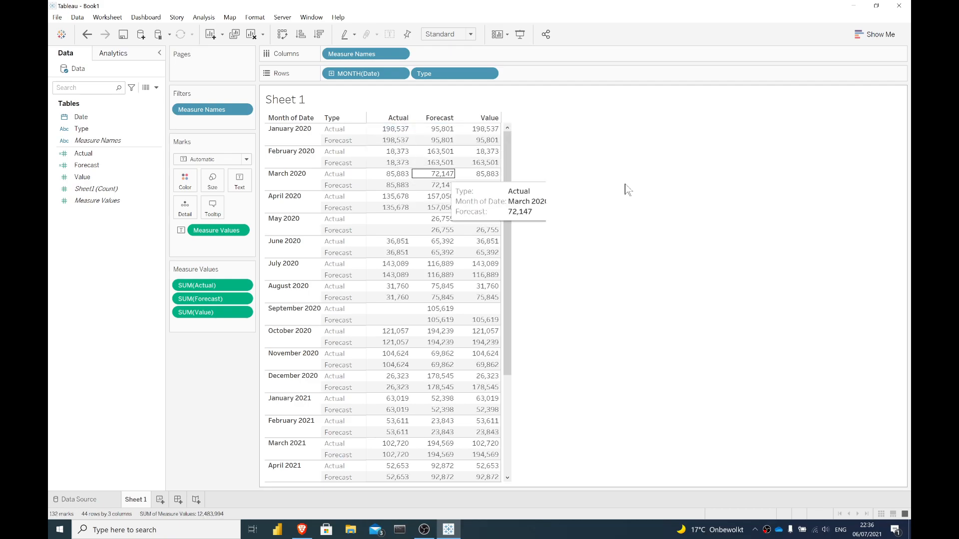
- Remove SUM(Value) from Measure Values and Type from Rows, and compare Actual with Forecast for January 2020
drag(209, 320, 208, 386)
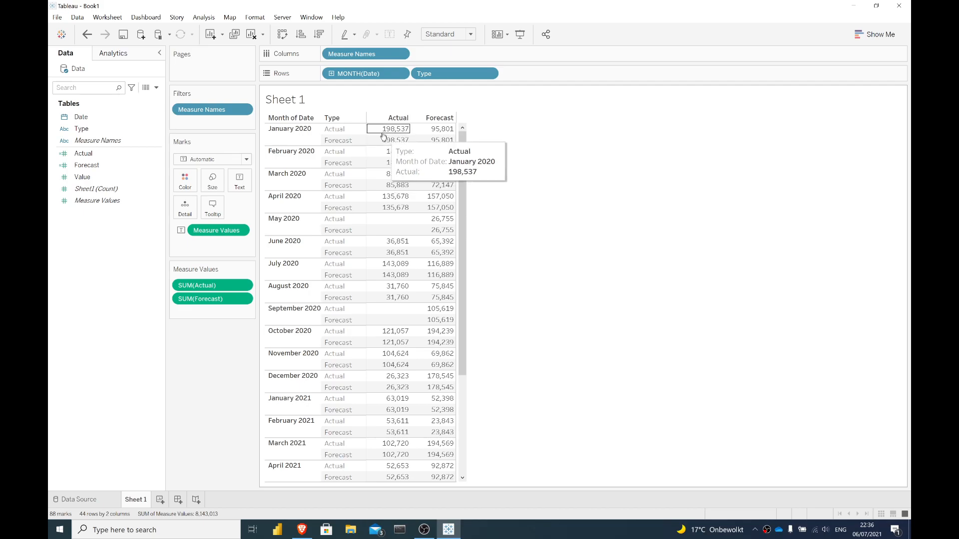
drag(429, 74, 188, 367)
drag(350, 125, 383, 133)
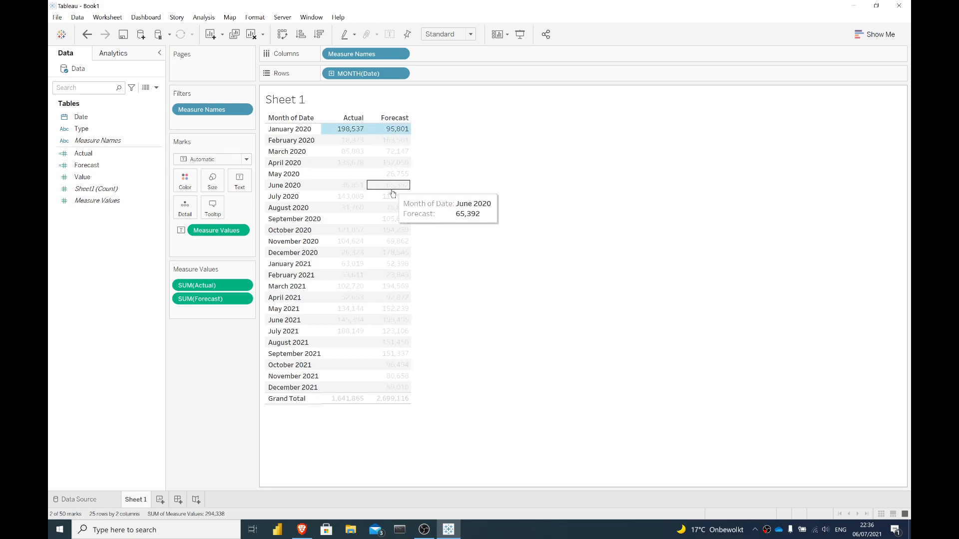
click(509, 199)
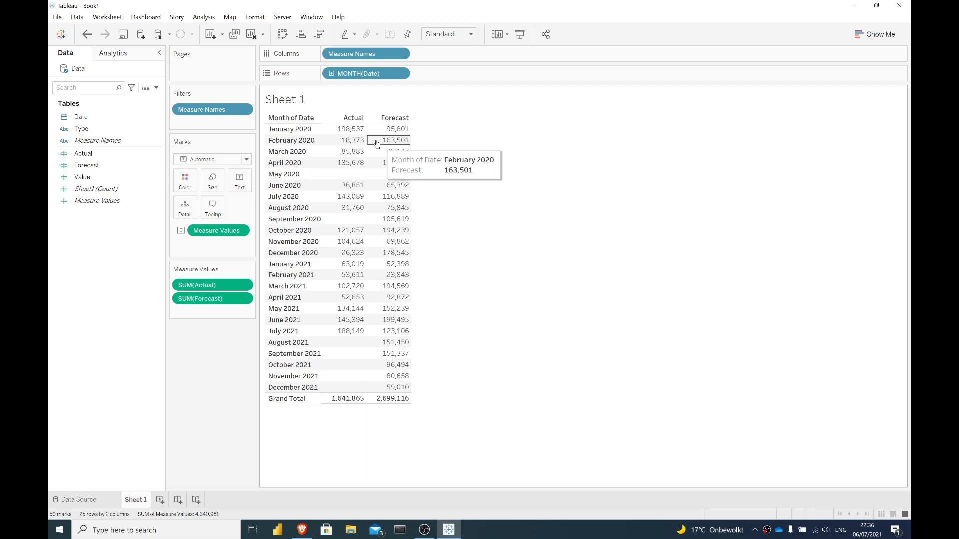
drag(402, 128, 338, 135)
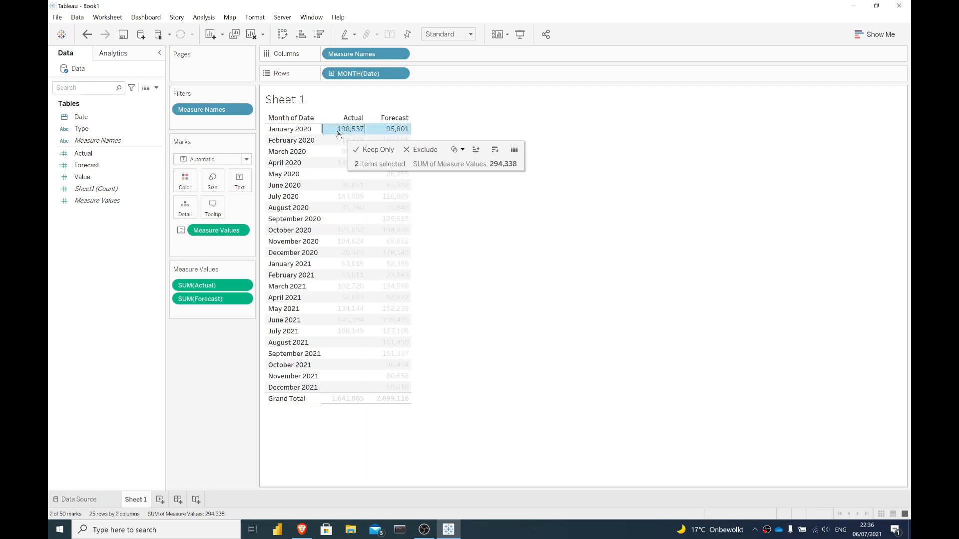
- Create a new calculated field with the formula SUM([Actual]) = SUM([Forecast])
click(156, 88)
click(98, 96)
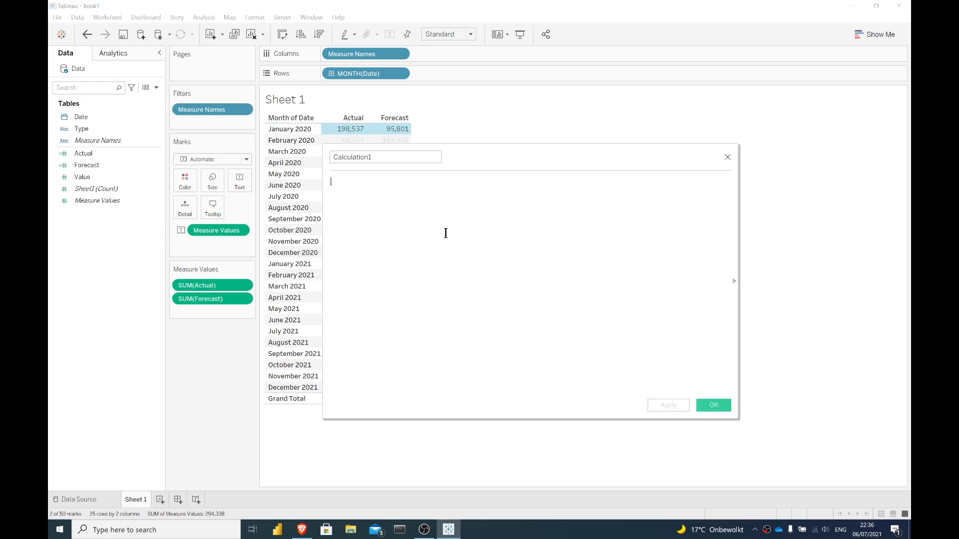
text(SUM()
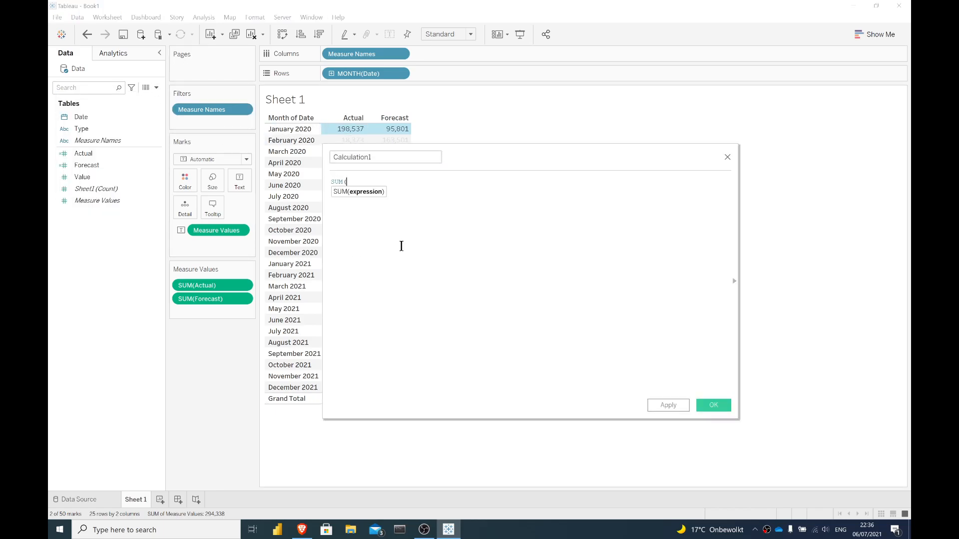
text([Actual]) = SUM9()
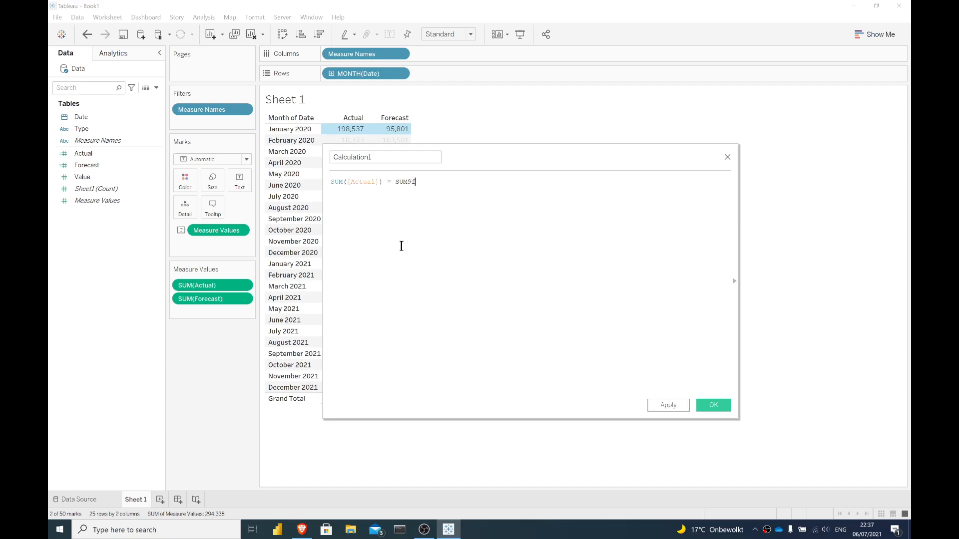
key(BackSpace)
key(BackSpace)
text(([Forecast]))
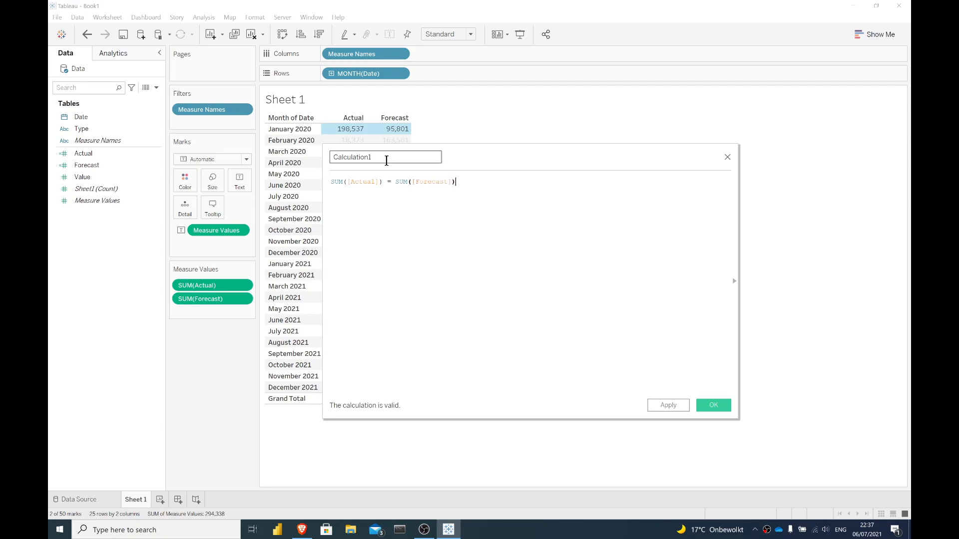
- Replace the equals sign with a minus so the formula reads SUM([Actual]) - SUM([Forecast]), name the field Delta and save it
drag(394, 182, 391, 182)
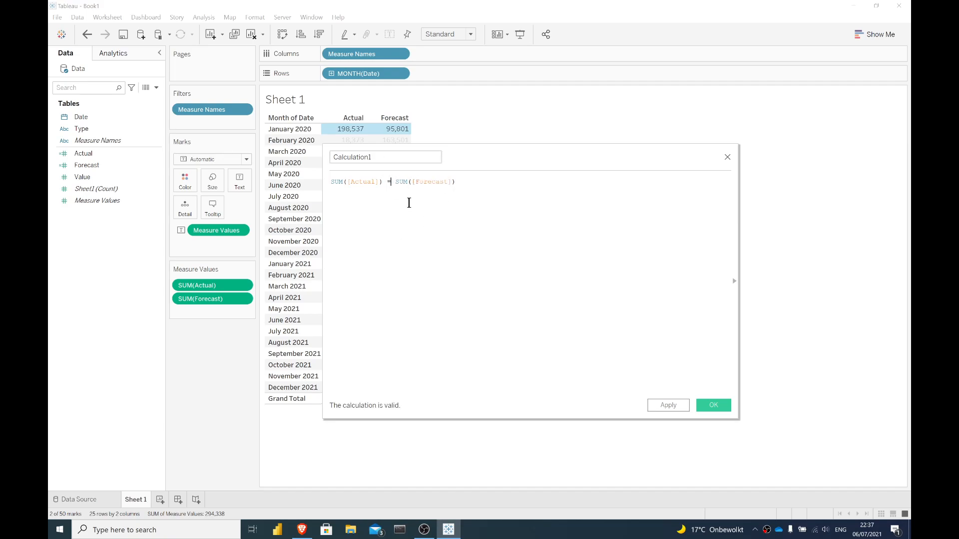
key(BackSpace)
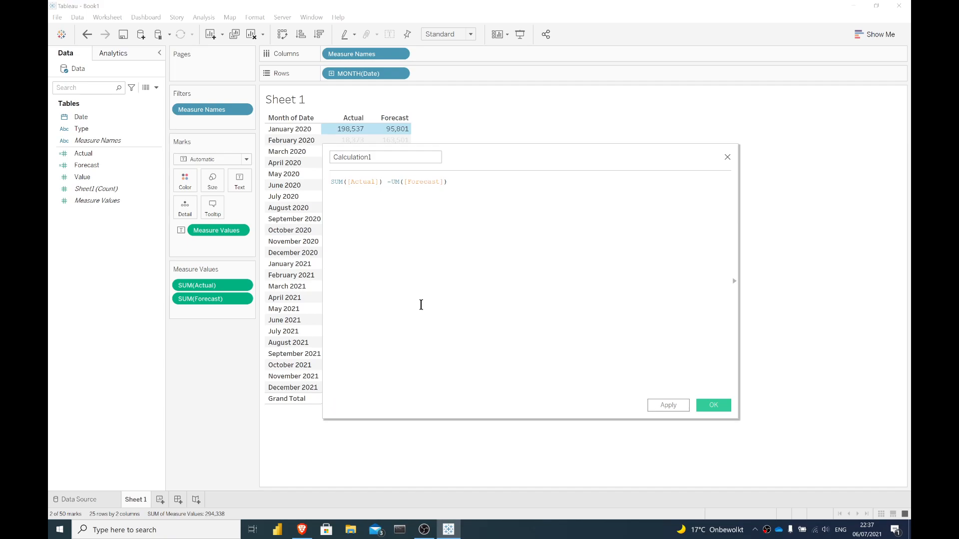
key(Delete)
text(S)
text(U)
text( D)
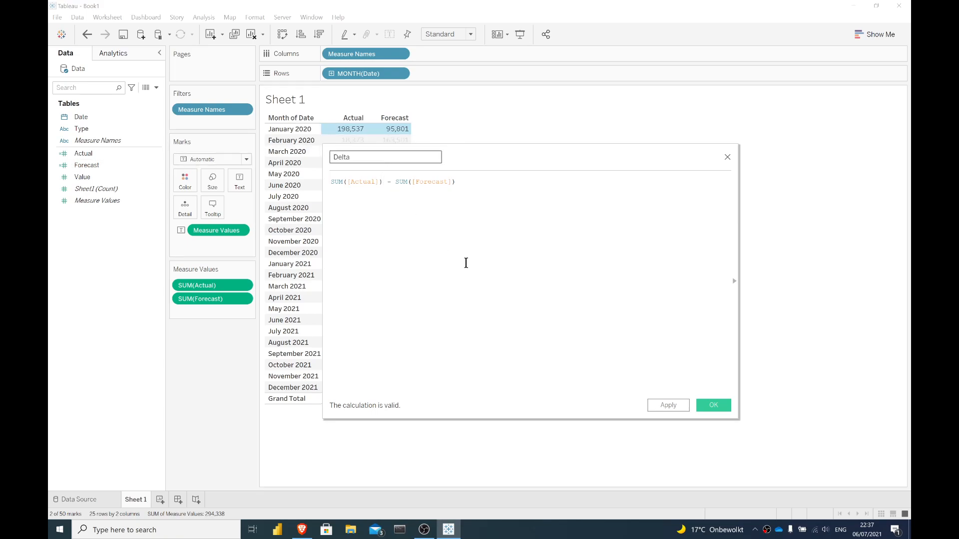
click(709, 406)
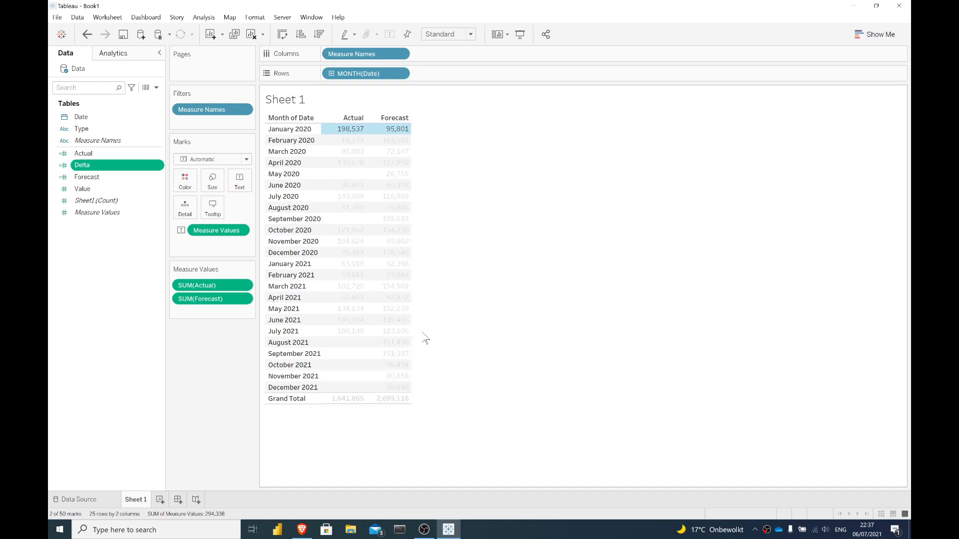
- Add the Delta field to the Sheet 1 table and clear the January 2020 selection
double_click(92, 168)
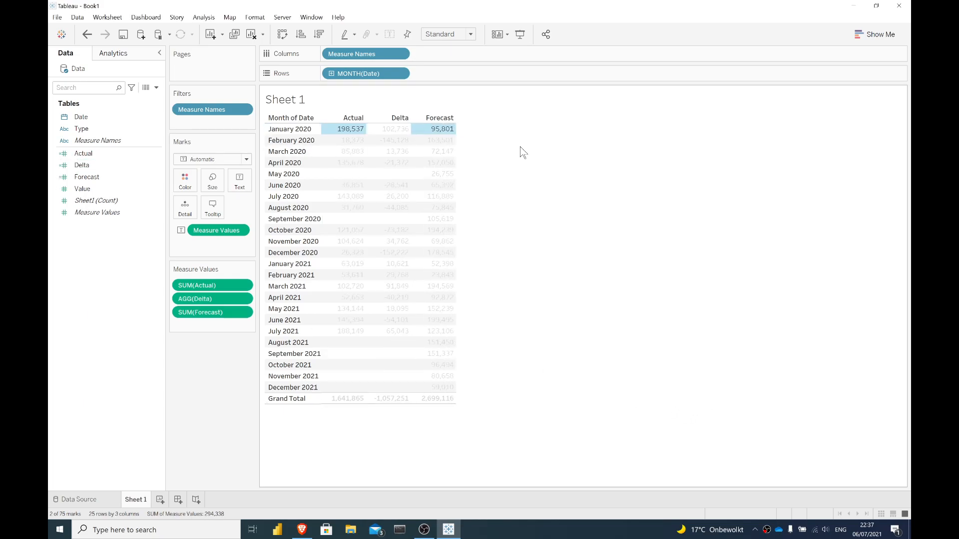
click(316, 124)
click(316, 124)
drag(456, 147, 502, 215)
click(519, 159)
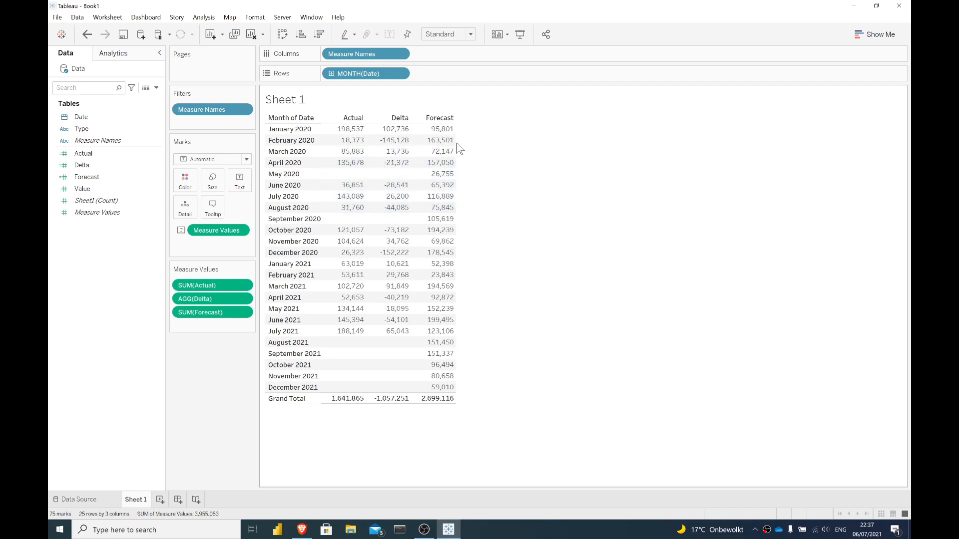
- Move the Delta column after the Forecast column in the Sheet 1 table
click(438, 118)
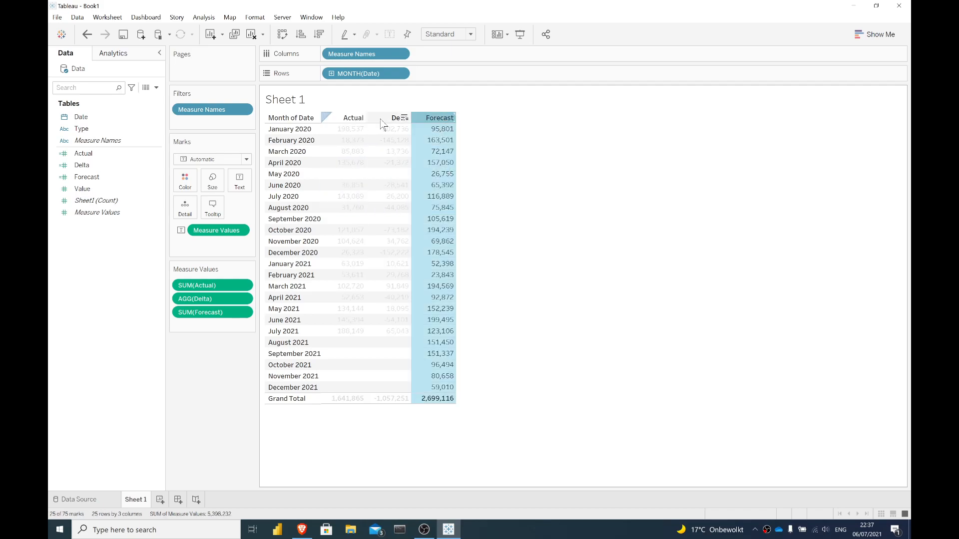
click(403, 119)
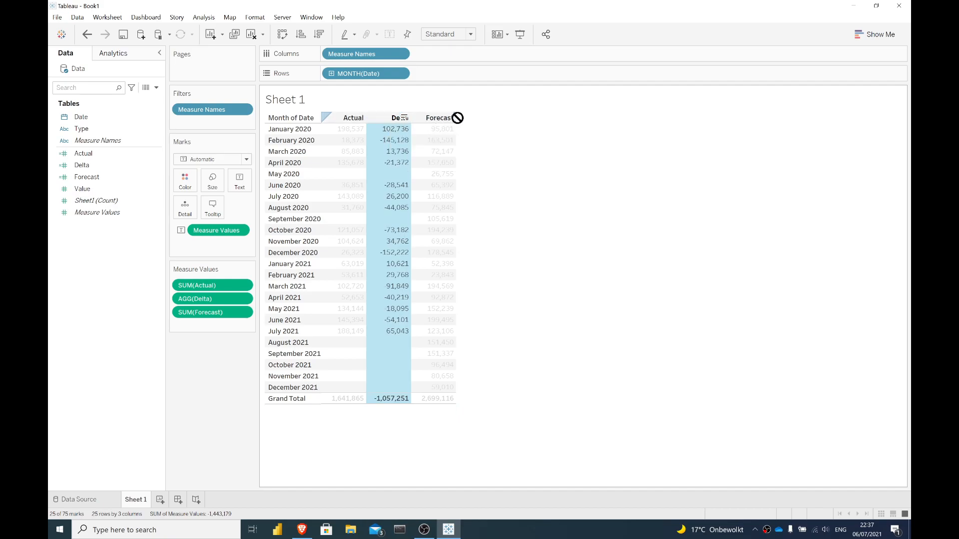
drag(456, 118, 456, 118)
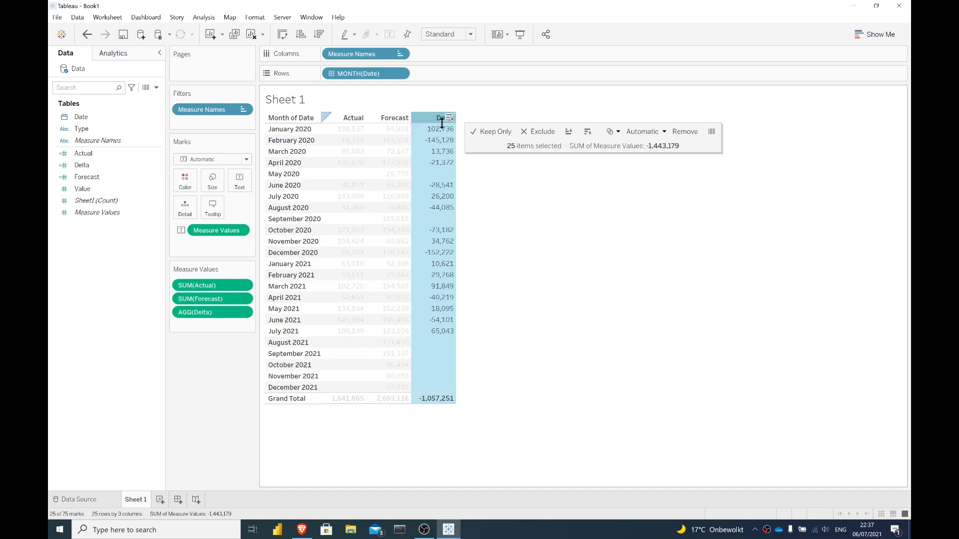
click(432, 231)
click(641, 407)
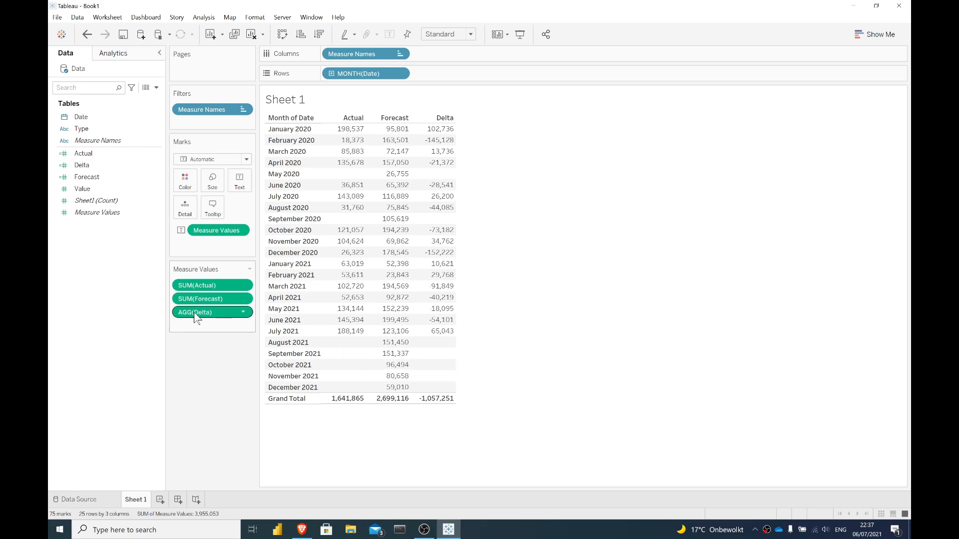
click(208, 299)
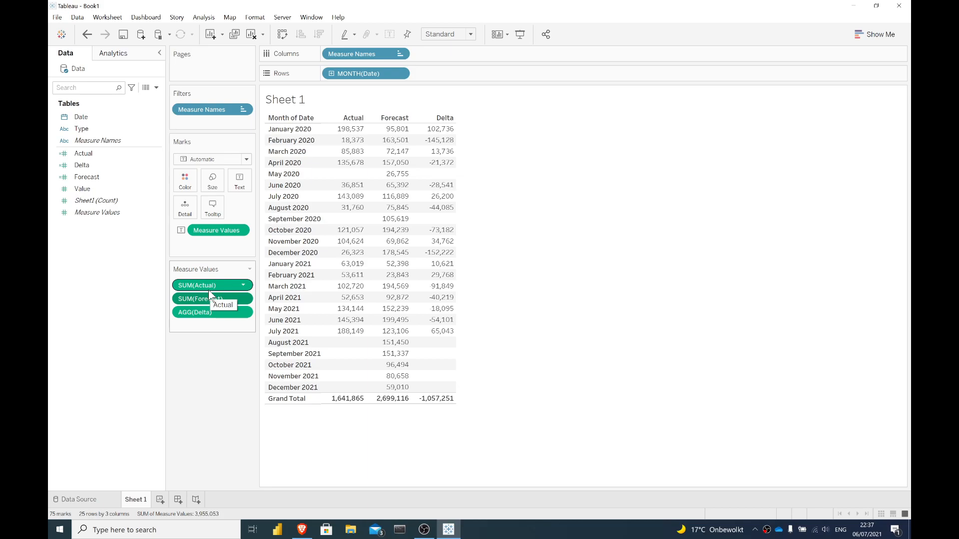
- Add a second worksheet, try Delta there as a line by continuous month of Date, and clear the sheet
click(160, 499)
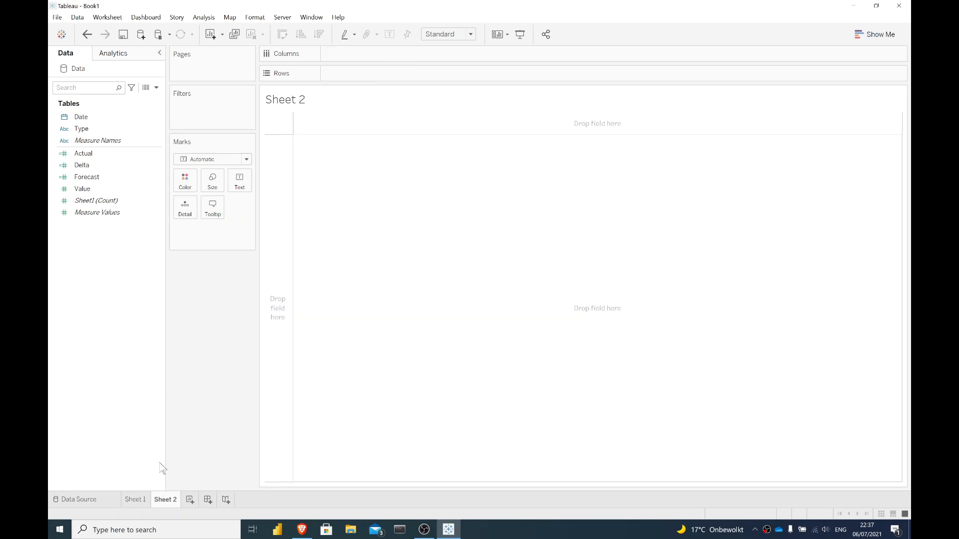
double_click(90, 164)
drag(90, 117, 397, 56)
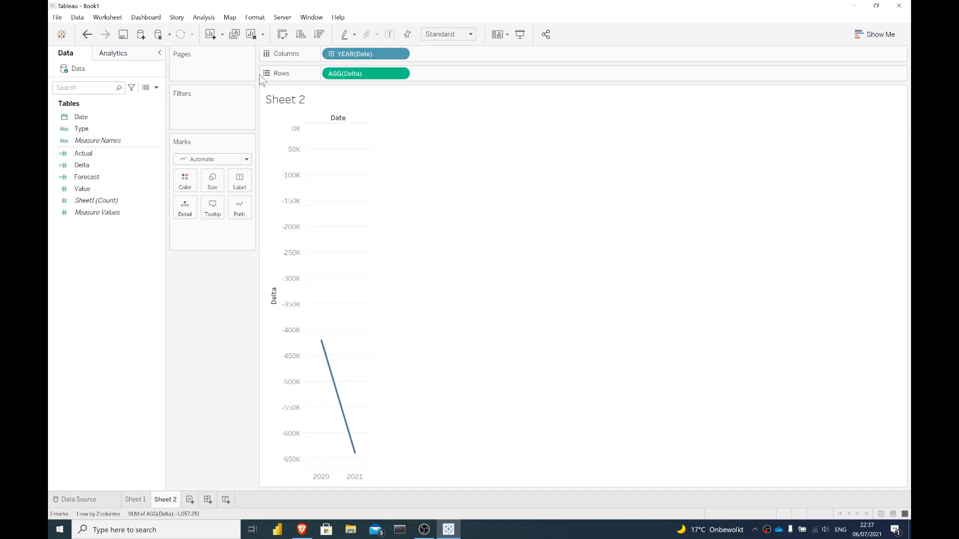
click(399, 54)
click(398, 280)
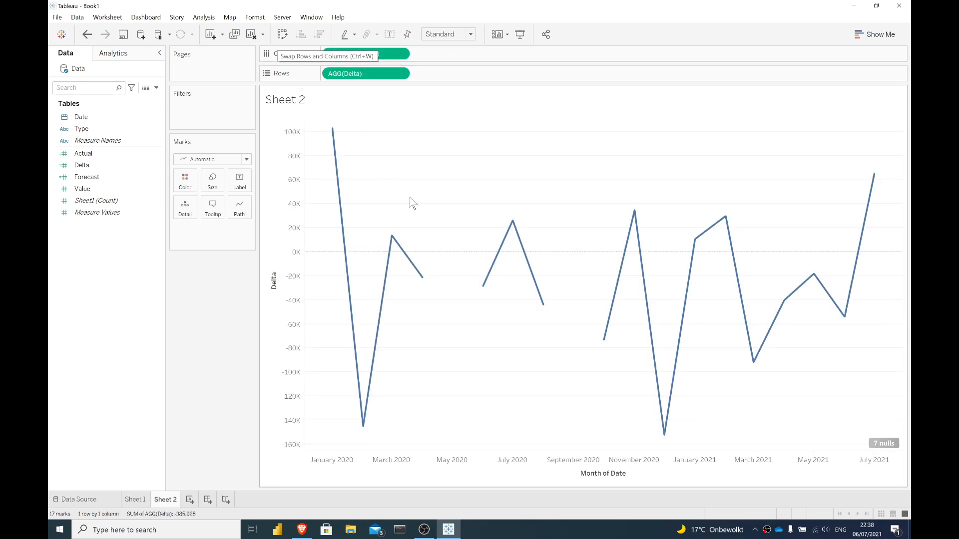
drag(426, 264, 472, 333)
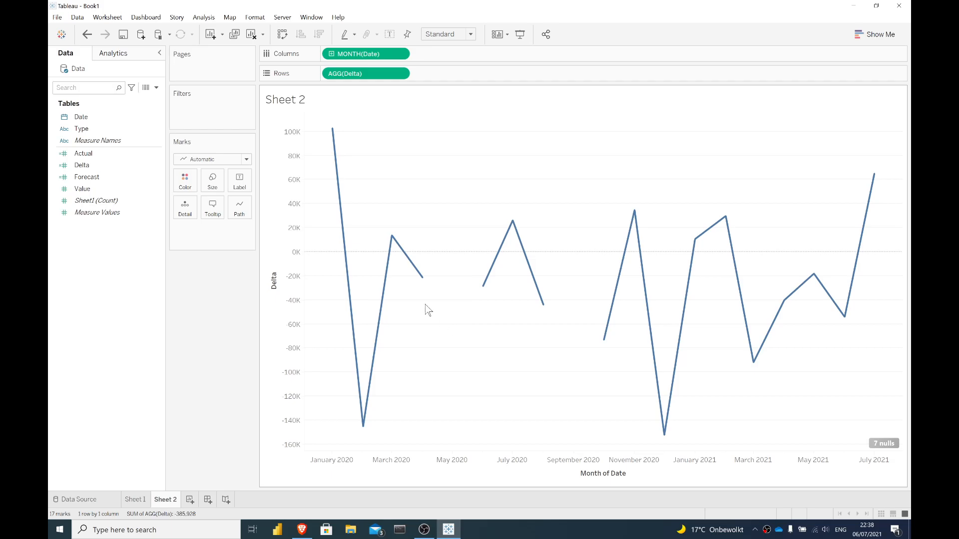
click(250, 35)
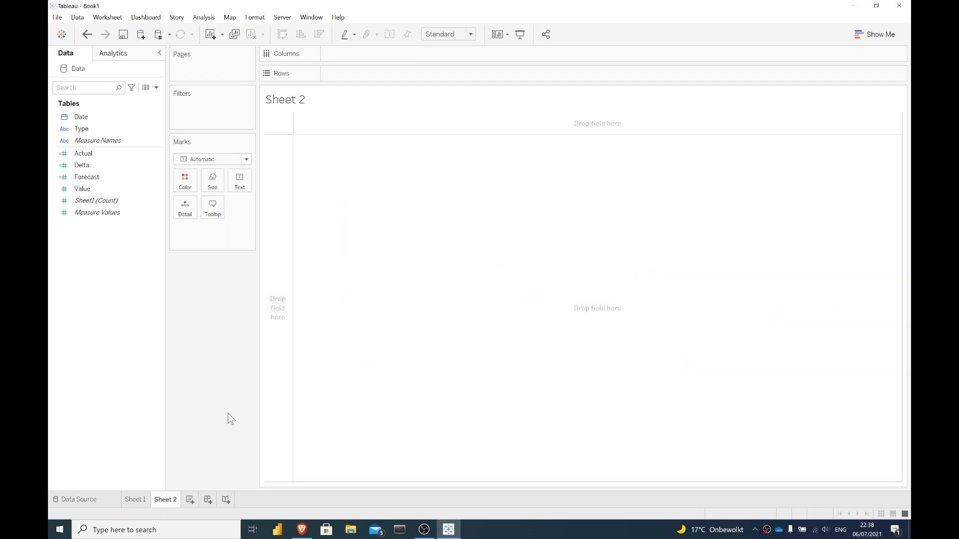
- Return to Sheet 1 and compare Actual, Forecast and Delta for the months from July to December 2021
click(135, 500)
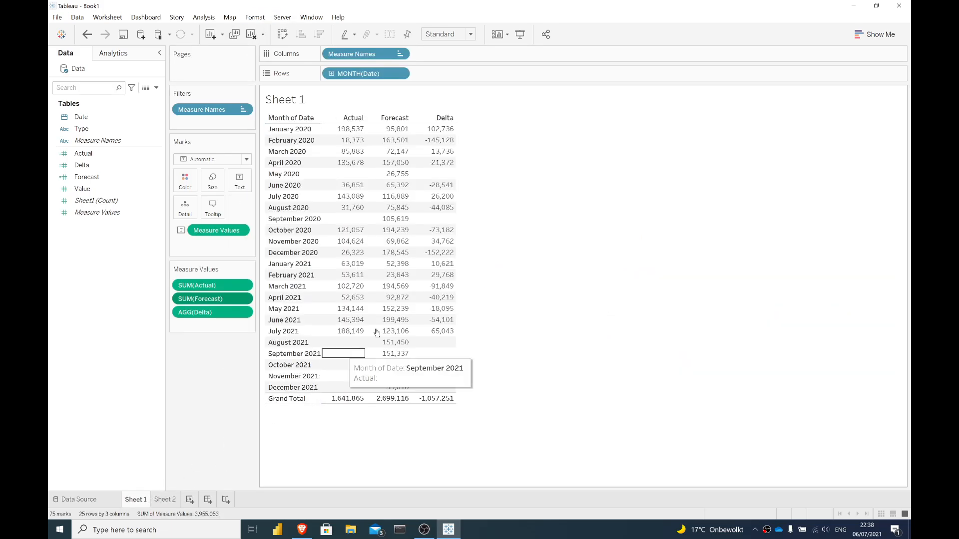
mouse_move(357, 339)
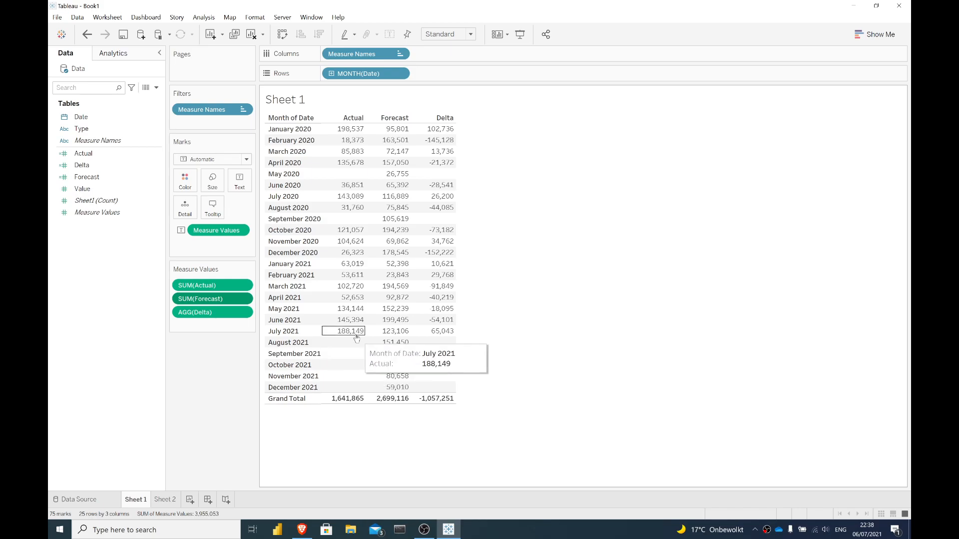
drag(355, 330, 457, 344)
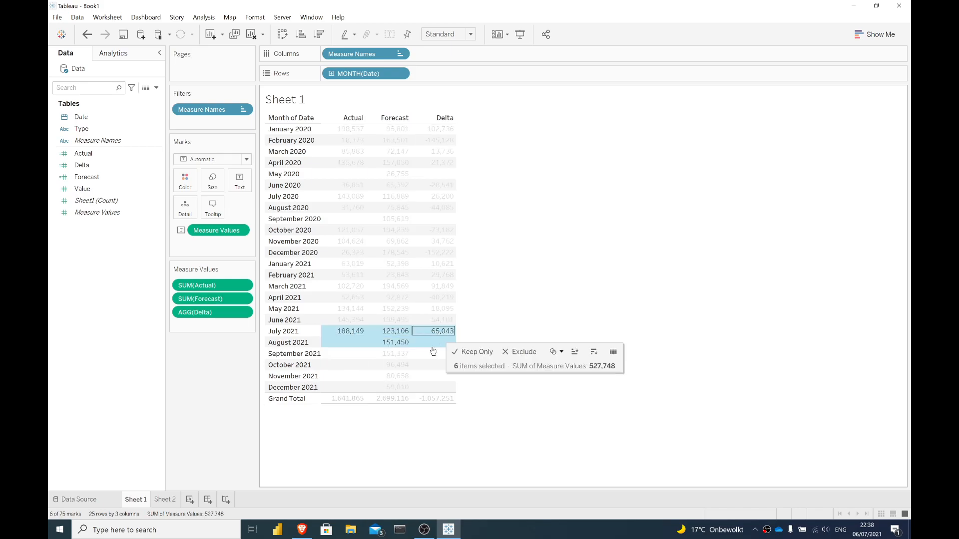
click(349, 354)
drag(386, 343, 391, 396)
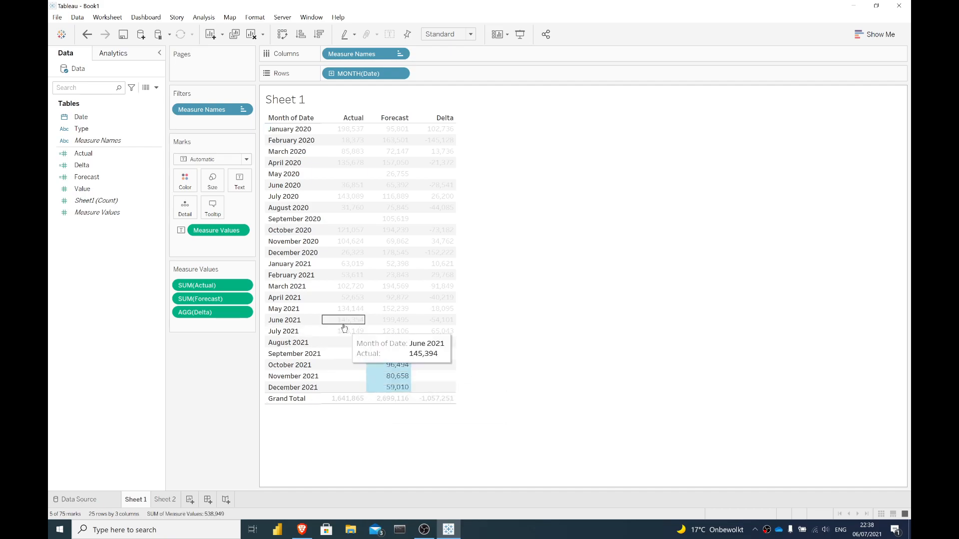
drag(352, 335, 481, 325)
click(477, 320)
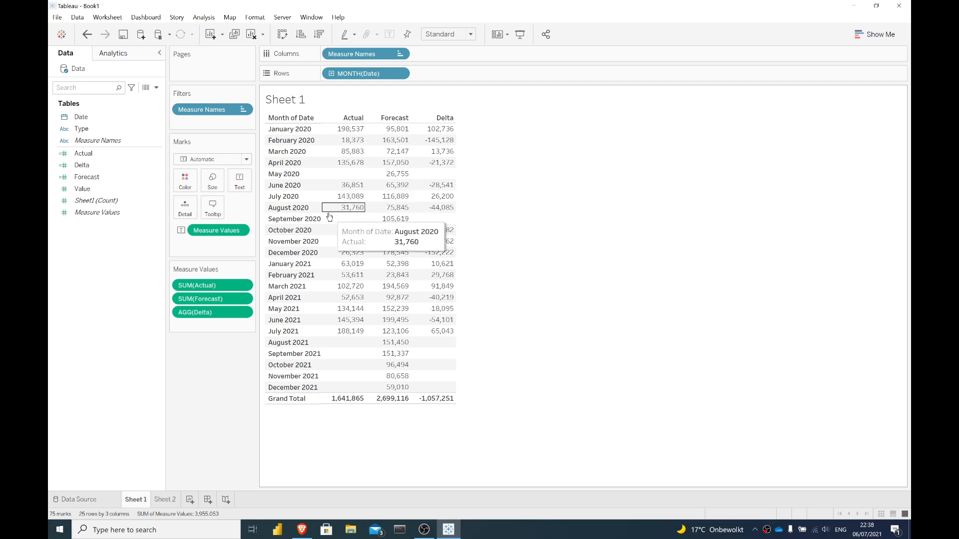
- Create a calculated field named Max Date with the formula { MAX([Date]) } and save it
click(156, 87)
click(146, 100)
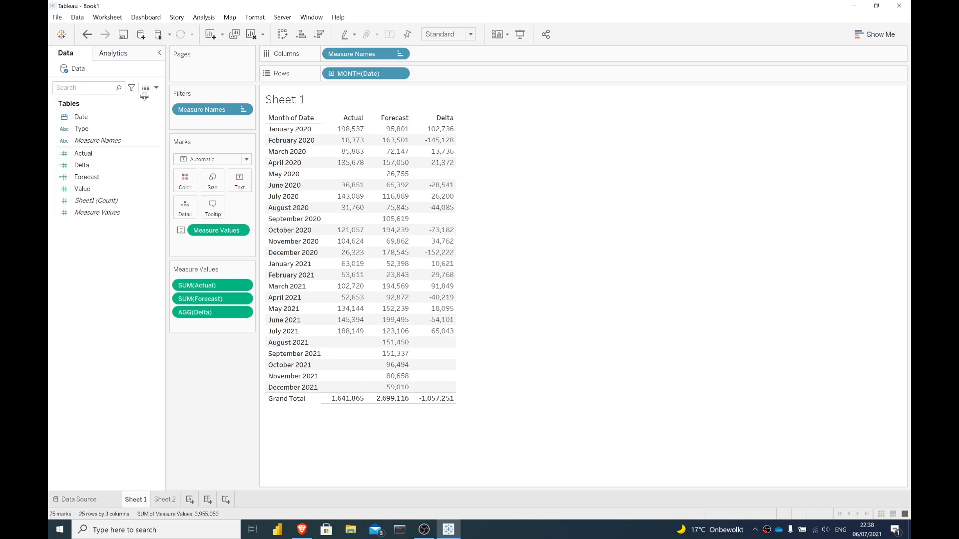
text(M)
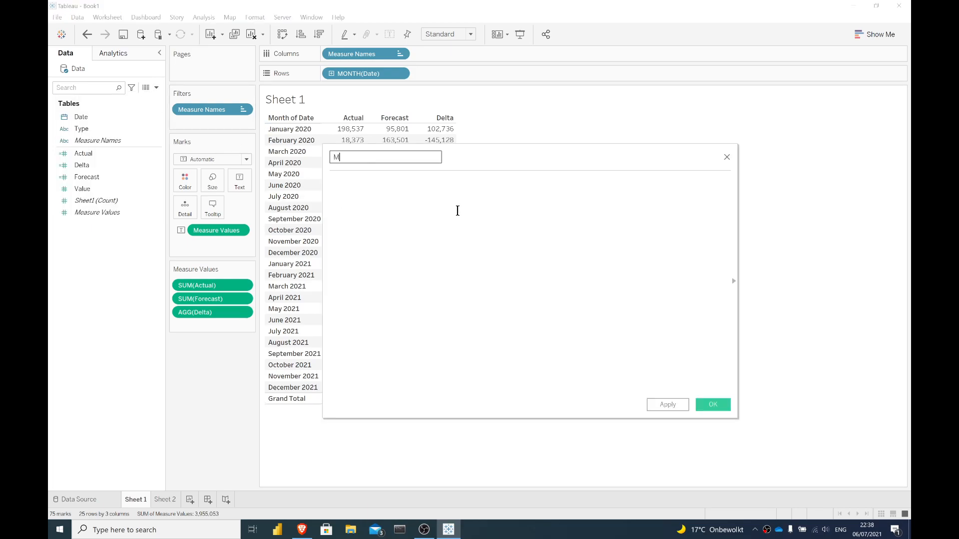
text(ax Date)
key(Tab)
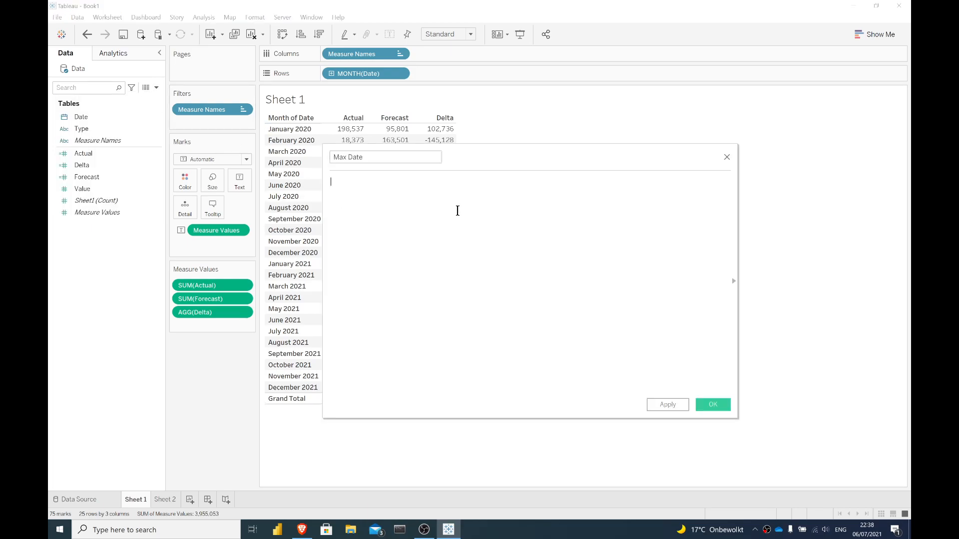
text(MAX(date)
key(Return)
text())
ctrl+scroll(369, 213, up, 4)
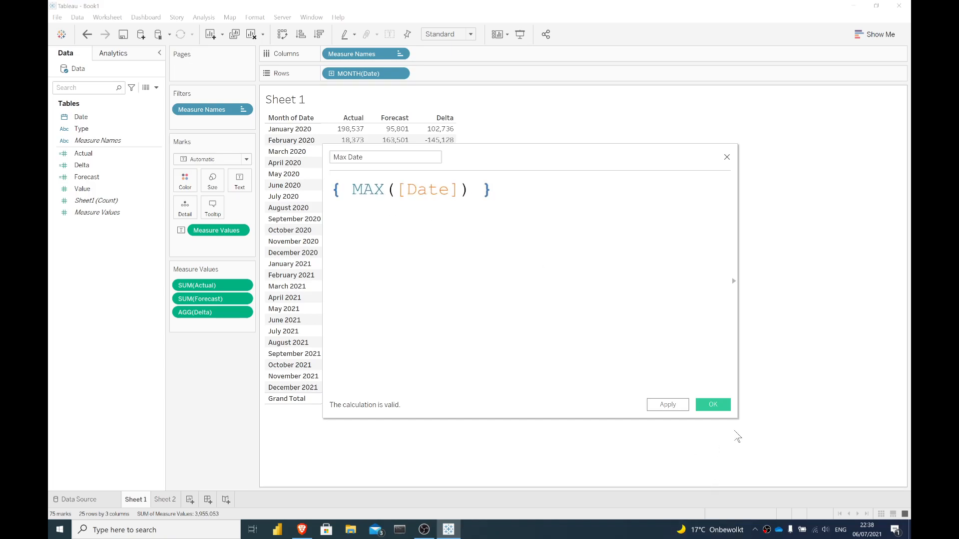
click(712, 404)
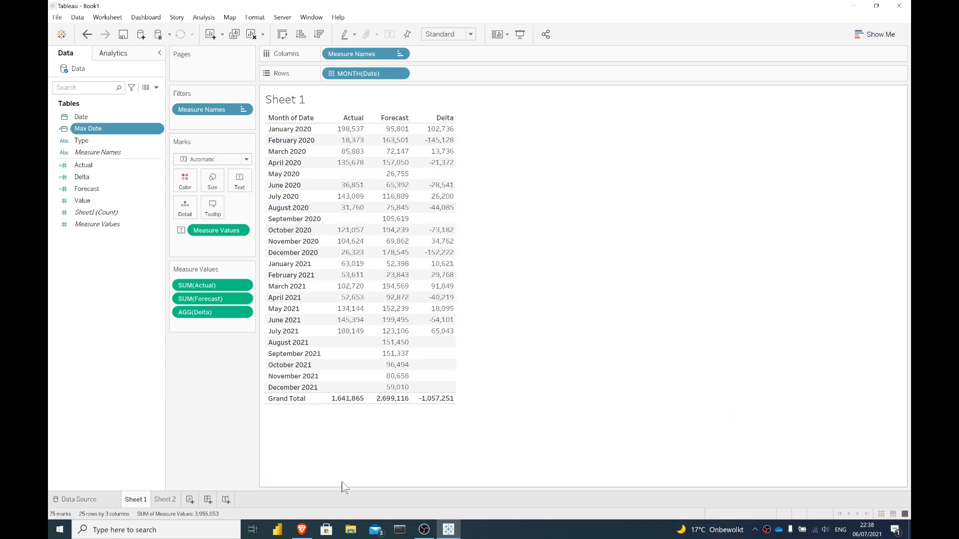
- Add Max Date to the columns of Sheet 2 as a continuous month and inspect its mark
click(166, 500)
double_click(92, 128)
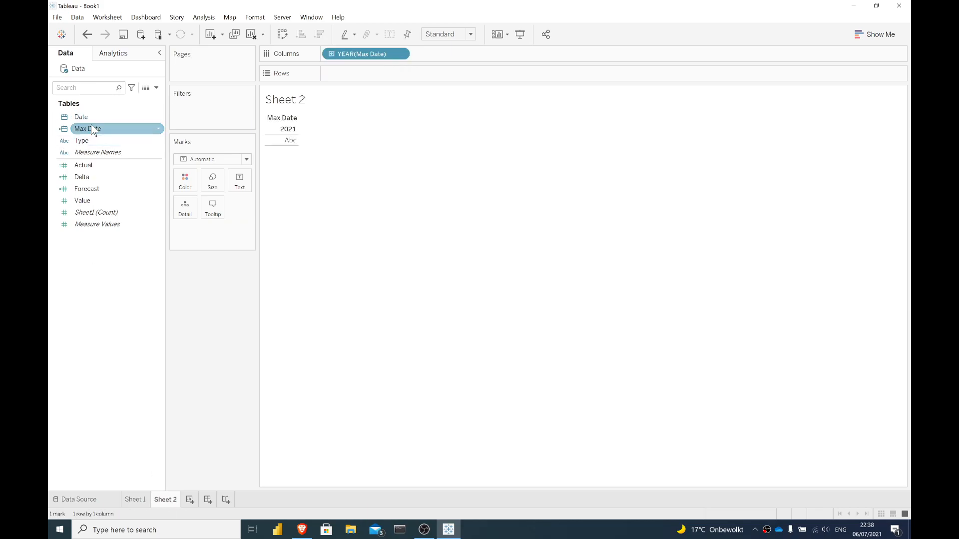
click(400, 53)
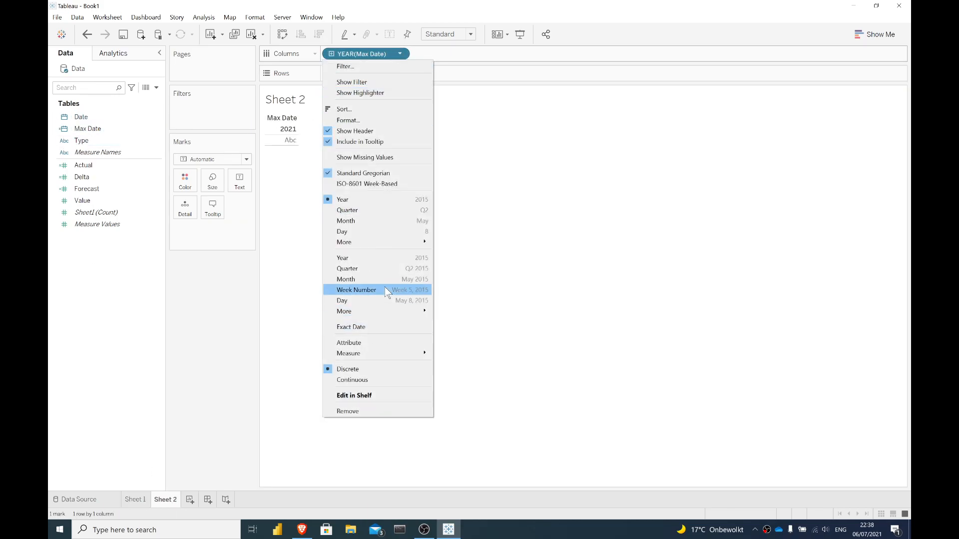
click(371, 332)
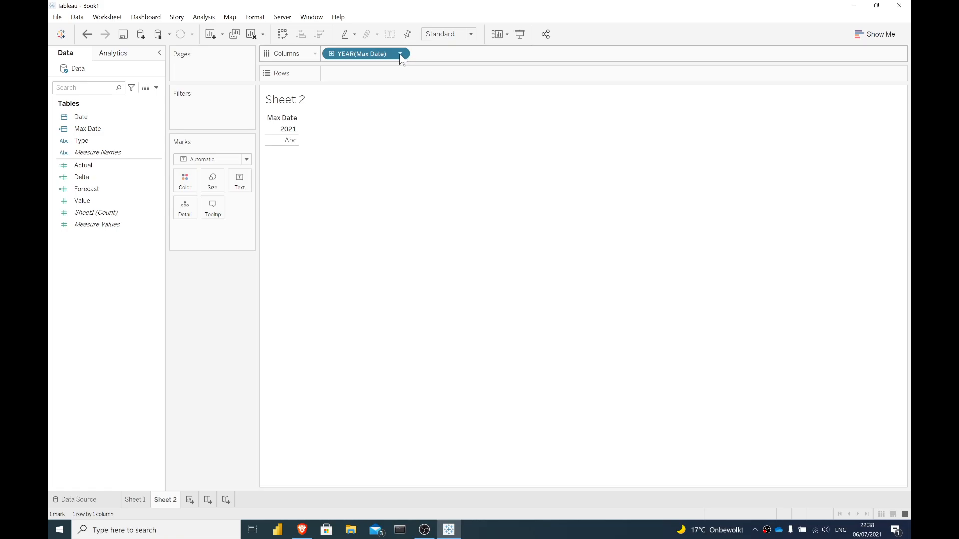
click(400, 54)
click(394, 282)
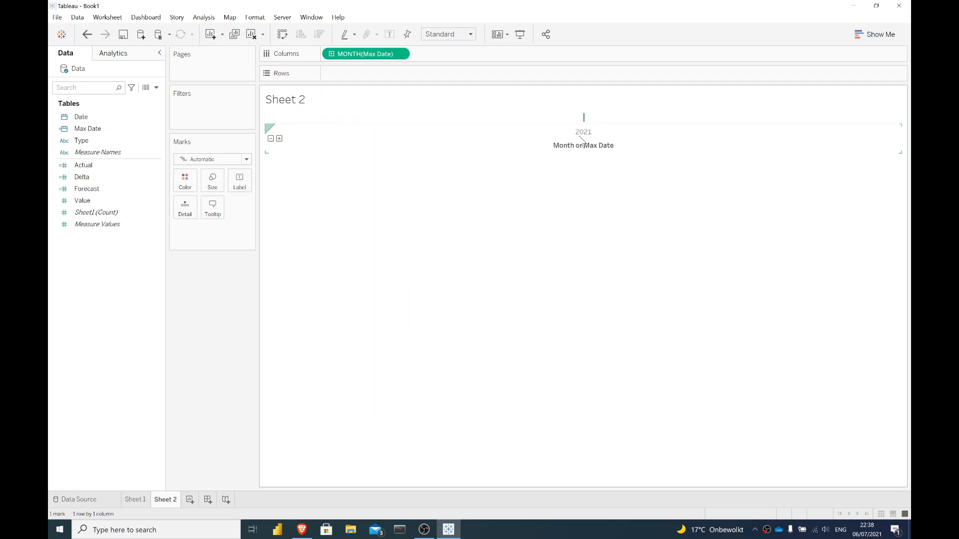
mouse_move(585, 120)
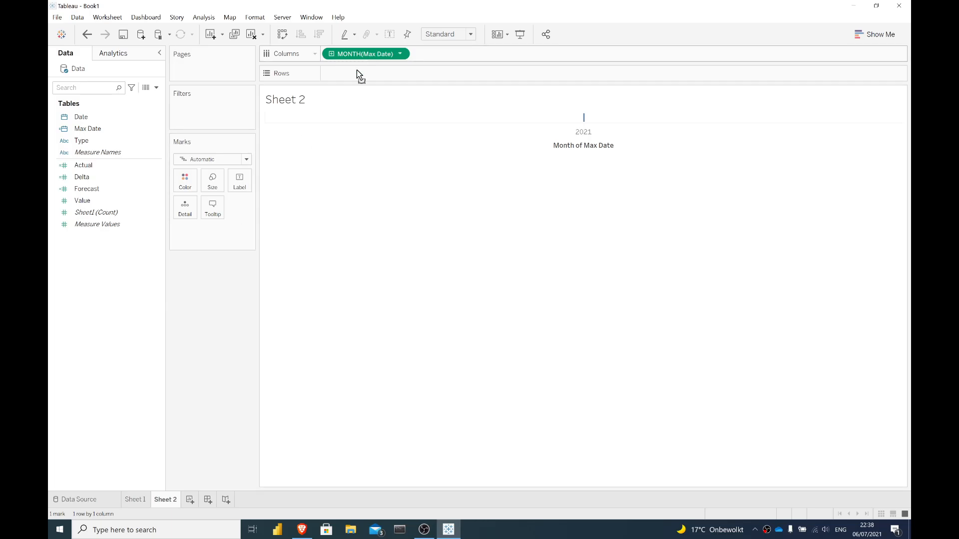
- Remove Max Date from the columns of Sheet 2 and highlight the July 2021 row in the Sheet 1 table
drag(369, 57, 374, 130)
click(135, 499)
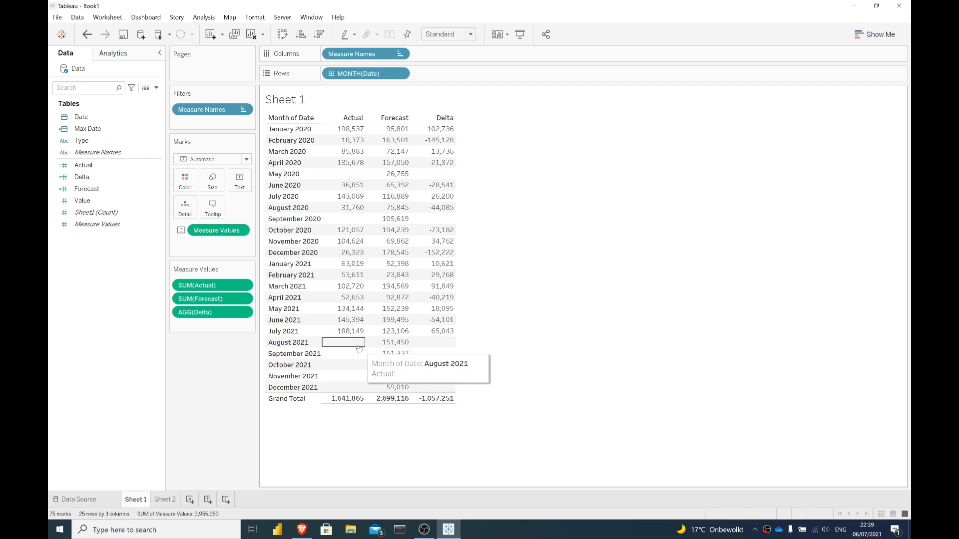
drag(359, 327, 463, 330)
drag(447, 328, 448, 330)
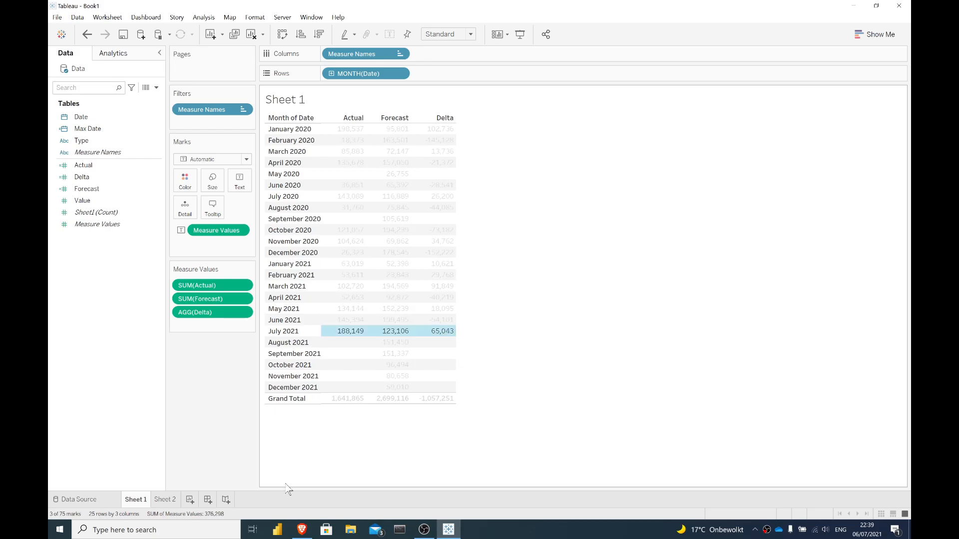
- Check Sheet 2 and the data source, and start a calculated field on Sheet 1 named Max Date with Actuals
click(164, 501)
click(118, 501)
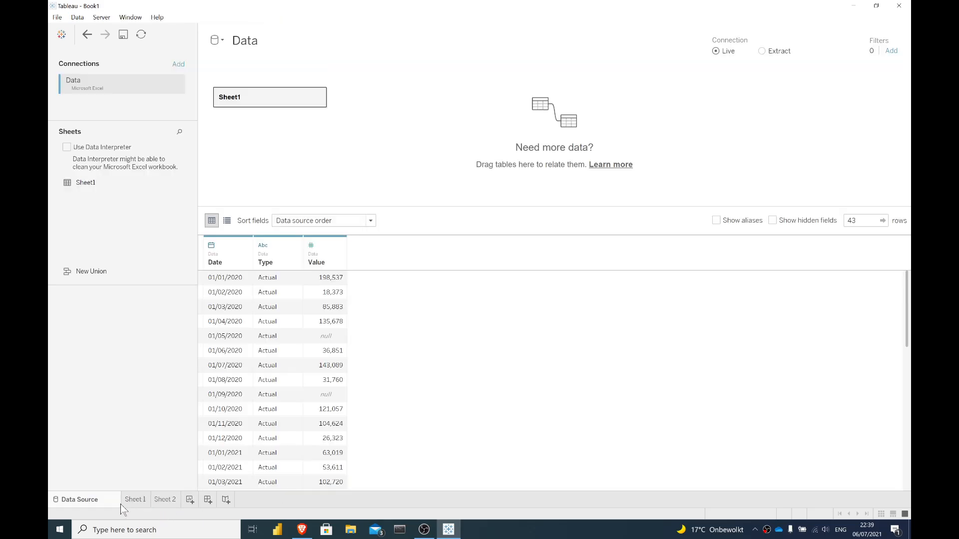
click(135, 501)
click(157, 88)
click(156, 99)
text(Max Date)
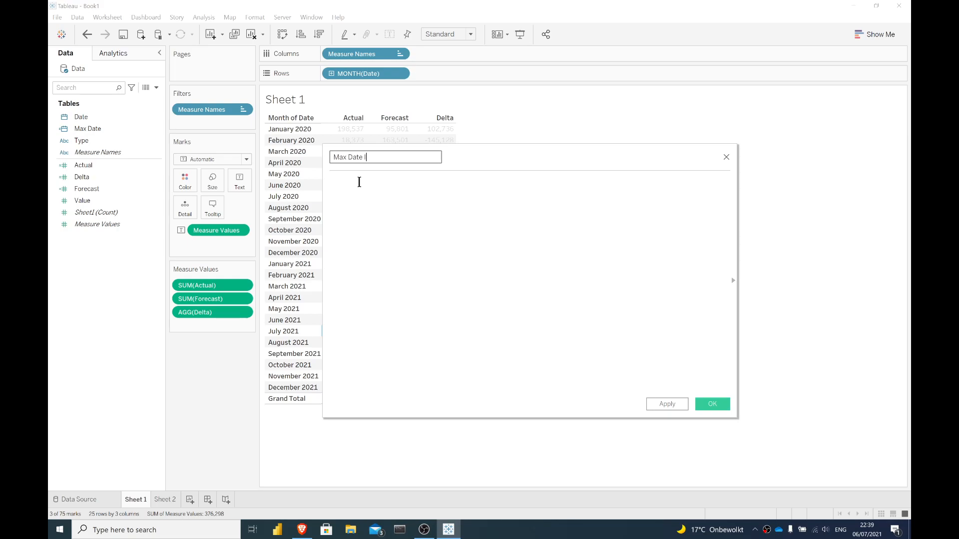
text(with Actuals)
click(359, 182)
text(s)
key(BackSpace)
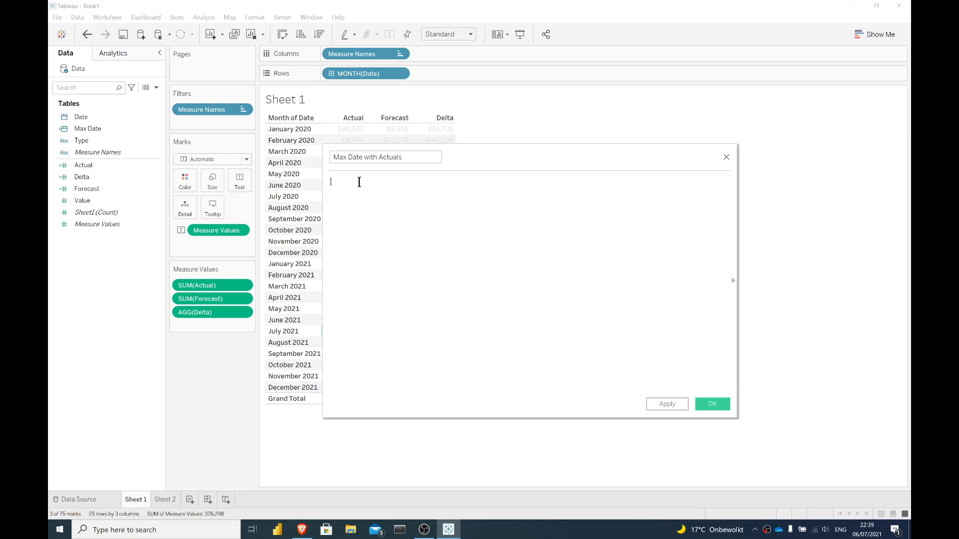
- Write the opening condition IF NOT ISNULL([Actual]) in the Max Date with Actuals formula
text(IF NOT NU:)
key(BackSpace)
key(BackSpace)
key(BackSpace)
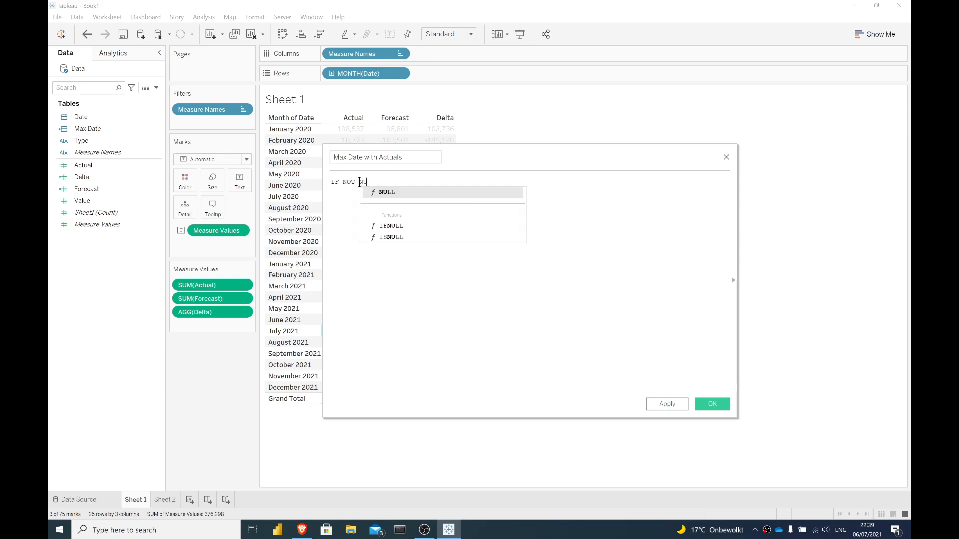
text(ISNULL()
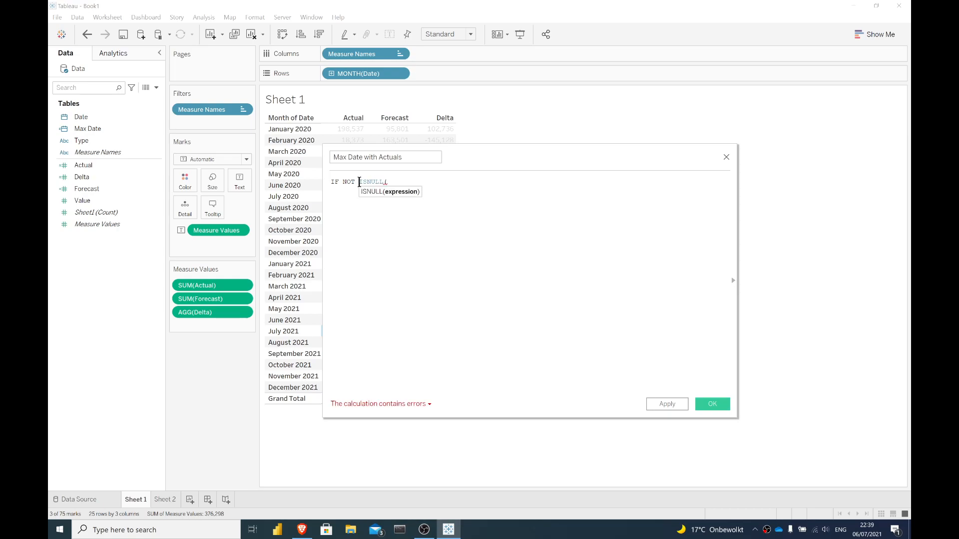
text(va)
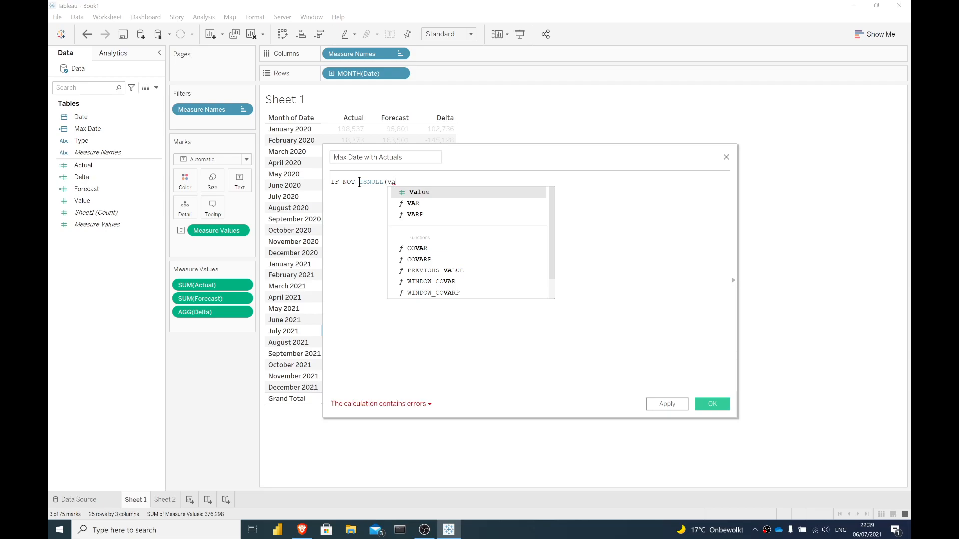
key(BackSpace)
key(BackSpace)
text(act)
key(Return)
text())
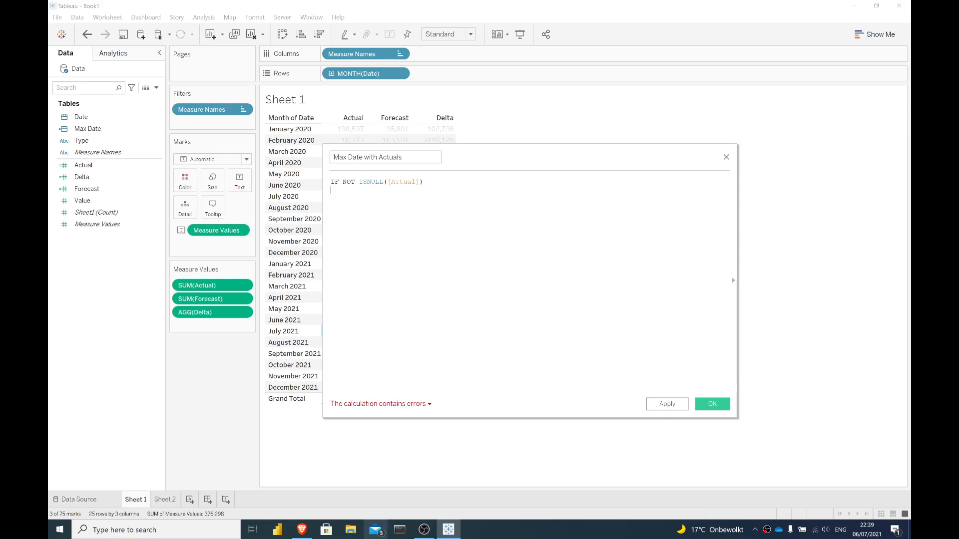
- Complete the formula by adding THEN [Date] and END on separate lines
key(Return)
text(THEN date)
key(Return)
text(END)
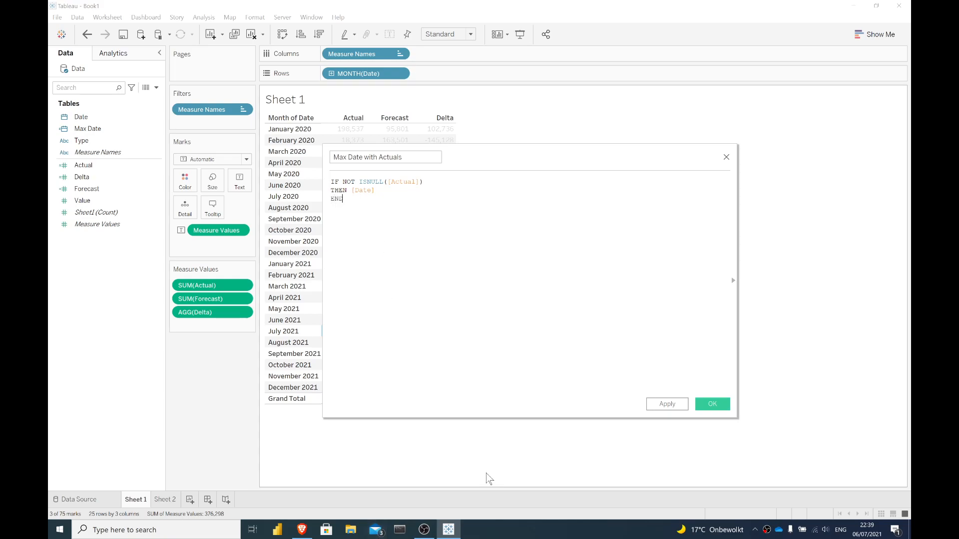
- Move the calculation editor clear of the table and review the ISNULL([Actual]) condition and [Date] result against the monthly values
drag(362, 230, 339, 174)
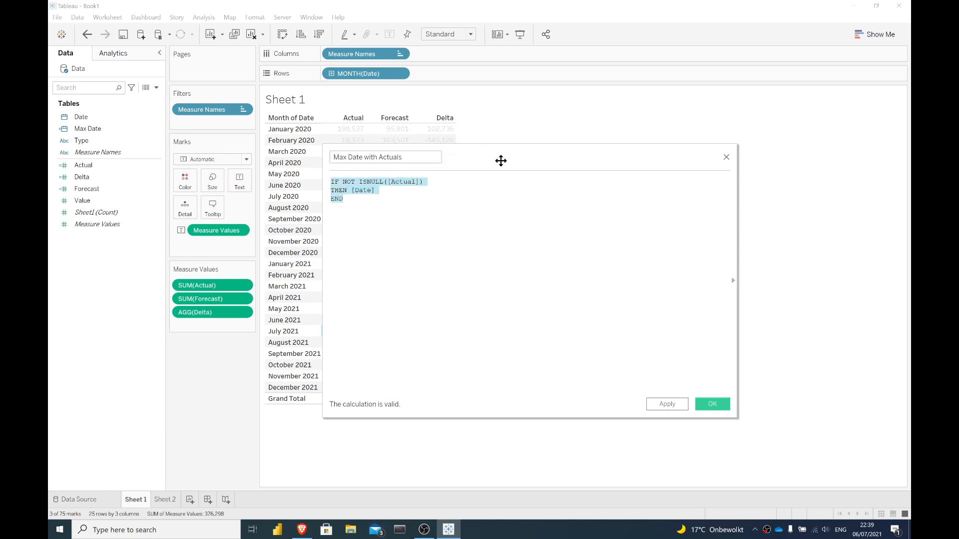
drag(499, 160, 724, 96)
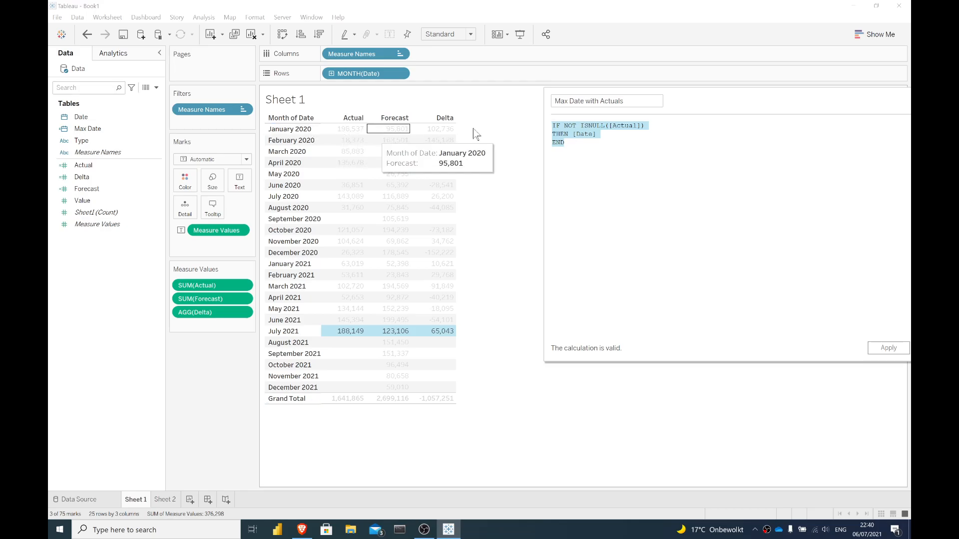
click(637, 126)
double_click(593, 125)
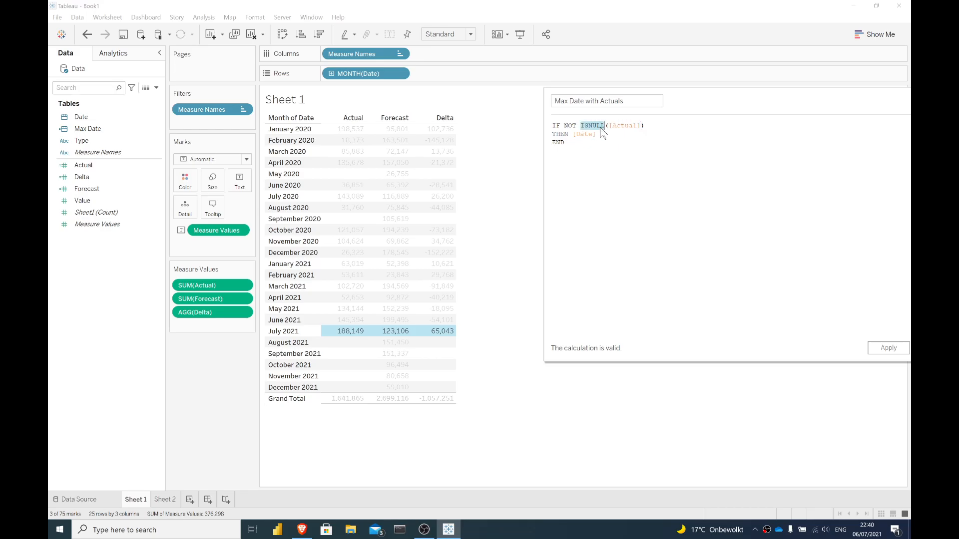
drag(646, 125, 563, 125)
double_click(583, 133)
- Try adding an ELSE NULL branch before END in the Max Date with Actuals formula
click(592, 139)
key(Return)
text(ELSE NULL)
drag(606, 141, 525, 140)
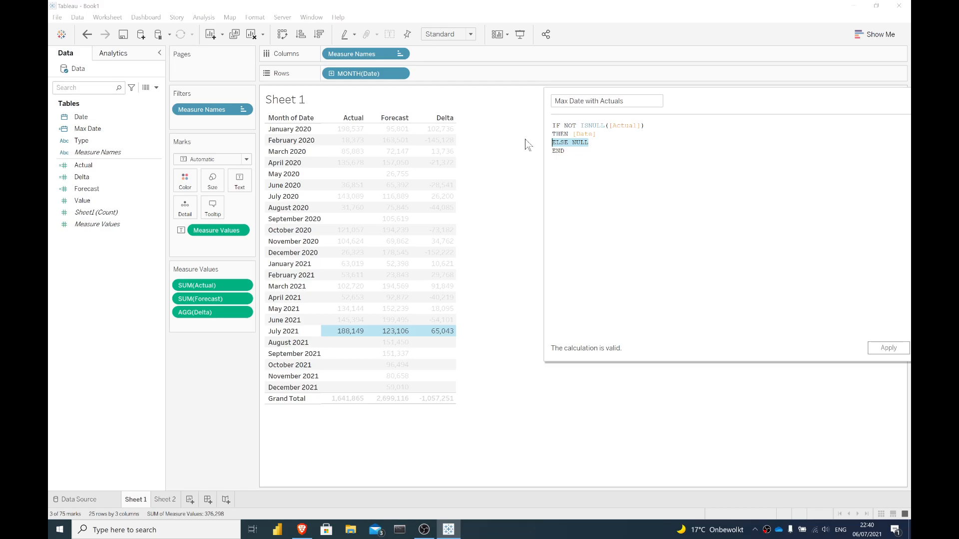
key(BackSpace)
key(BackSpace)
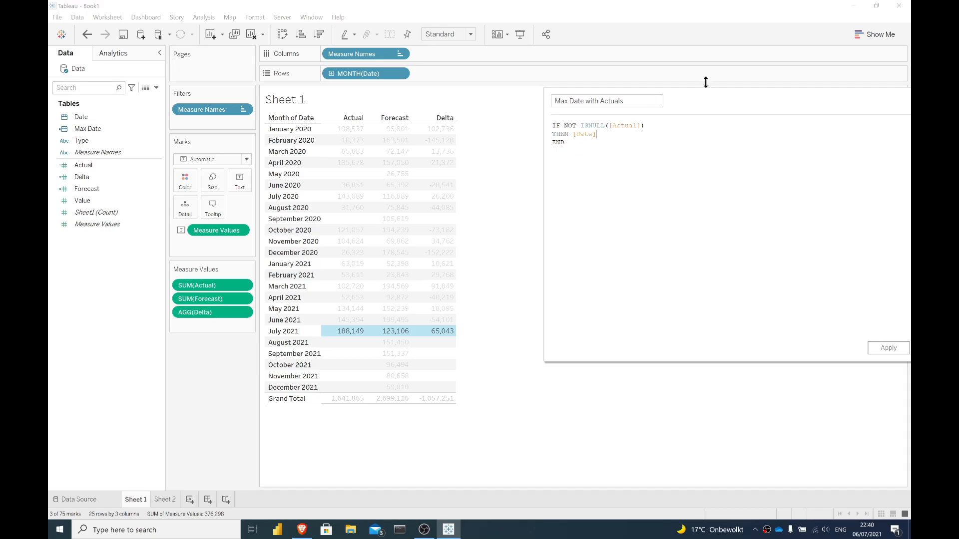
- Save Max Date with Actuals and add it to the columns of Sheet 2 as a continuous month
drag(759, 96, 648, 102)
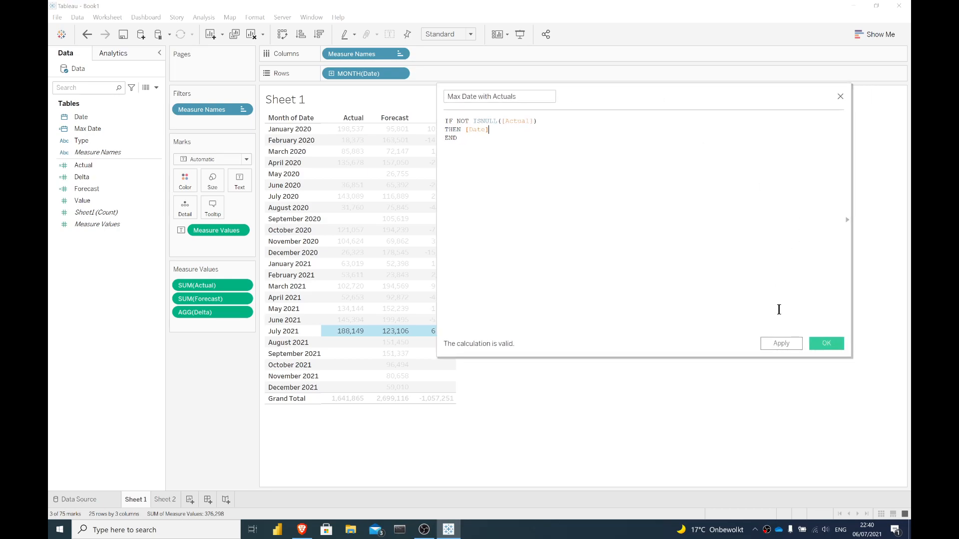
click(826, 344)
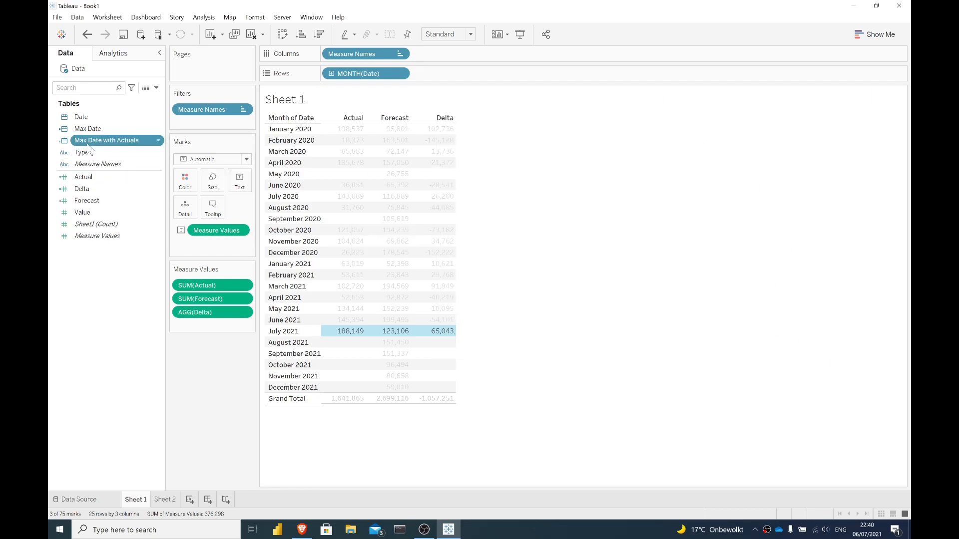
drag(88, 146, 79, 418)
click(160, 495)
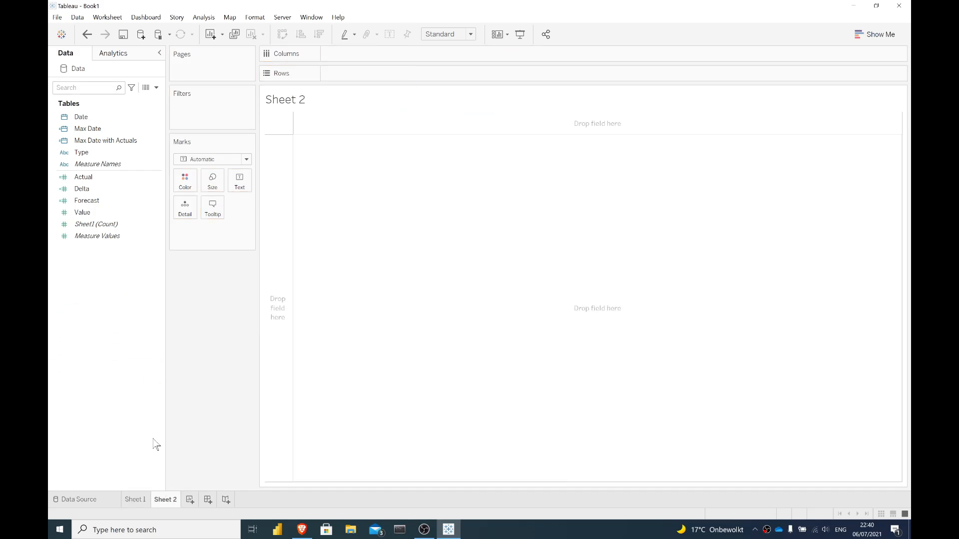
double_click(93, 142)
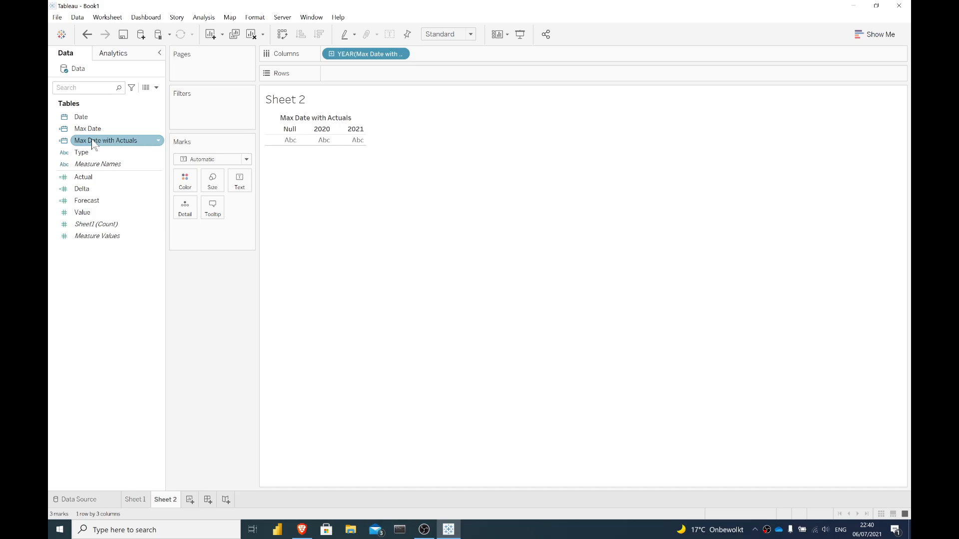
click(400, 54)
click(365, 279)
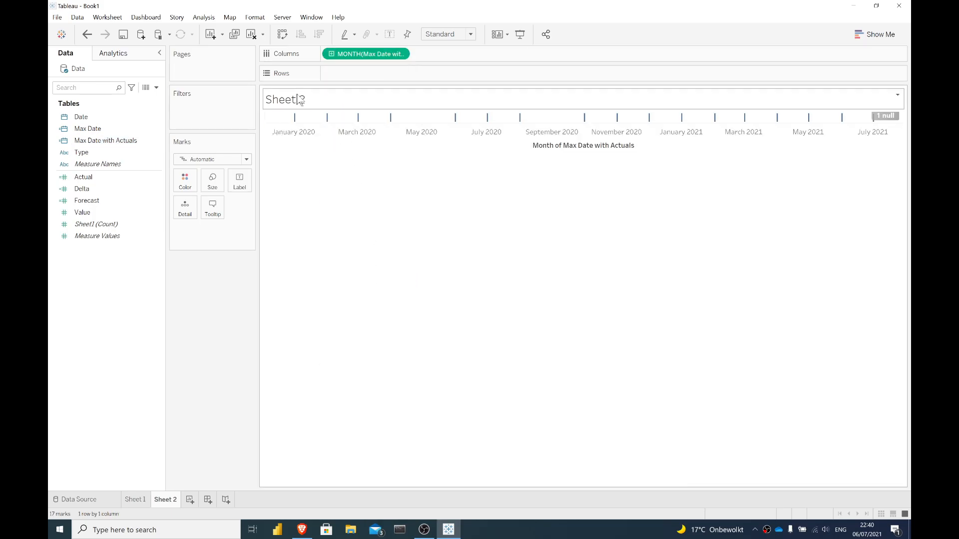
- Show the Max Date with Actuals months as text on Sheet 2 and compare the latest one with the Sheet 1 table
click(282, 34)
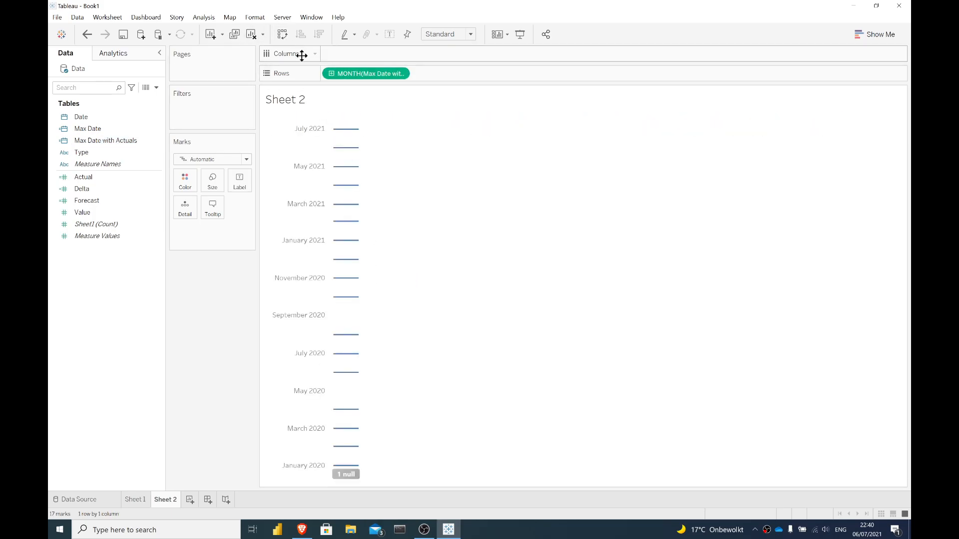
drag(367, 74, 240, 182)
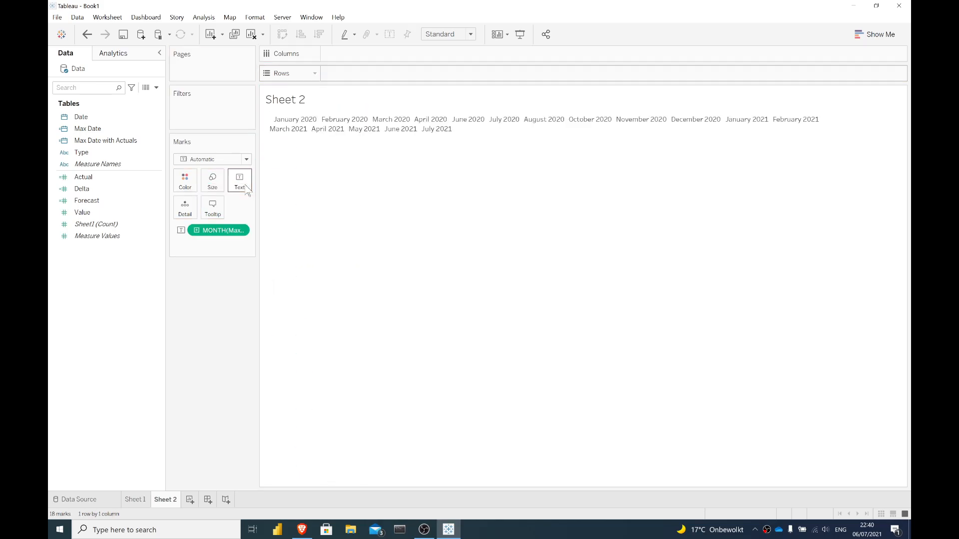
click(436, 133)
click(436, 134)
drag(468, 132, 422, 129)
click(145, 500)
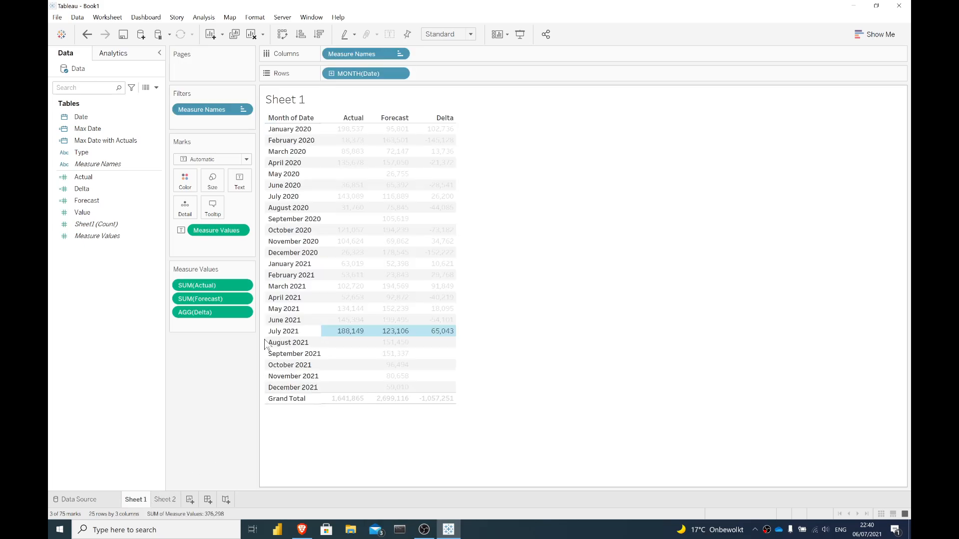
click(165, 500)
click(439, 193)
- Reopen the Max Date with Actuals calculation and insert an opening curly brace on its own line above the IF statement
click(109, 128)
click(111, 140)
right_click(111, 140)
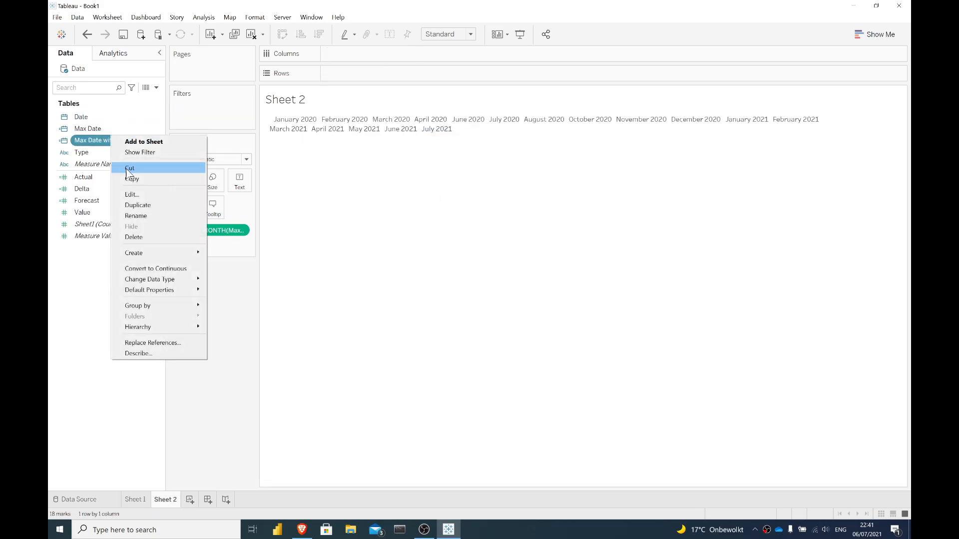
click(130, 195)
triple_click(447, 125)
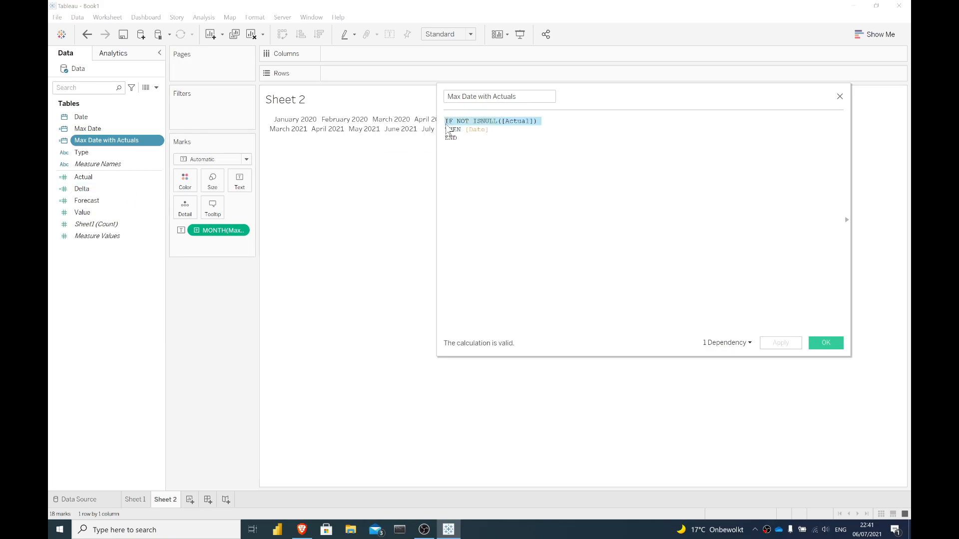
click(447, 129)
key(Return)
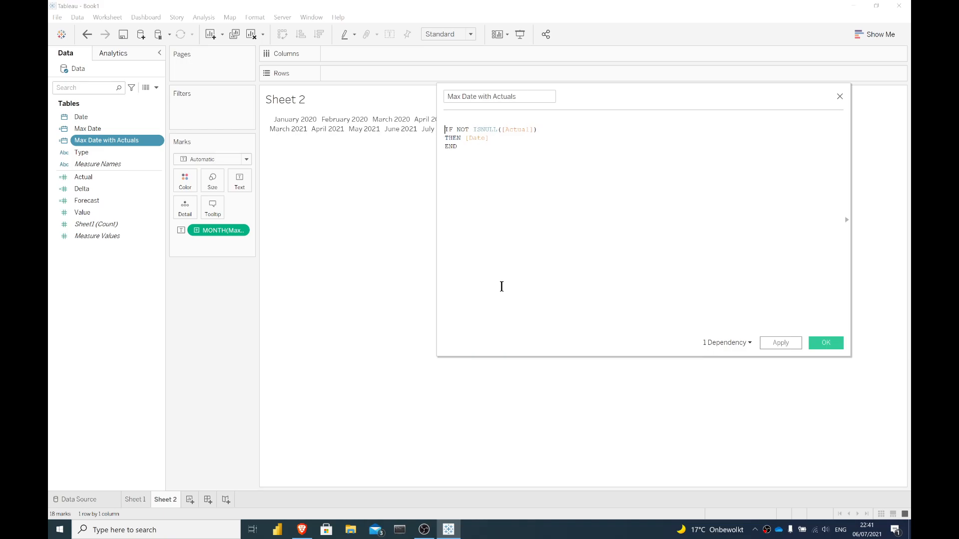
text(/)
key(Return)
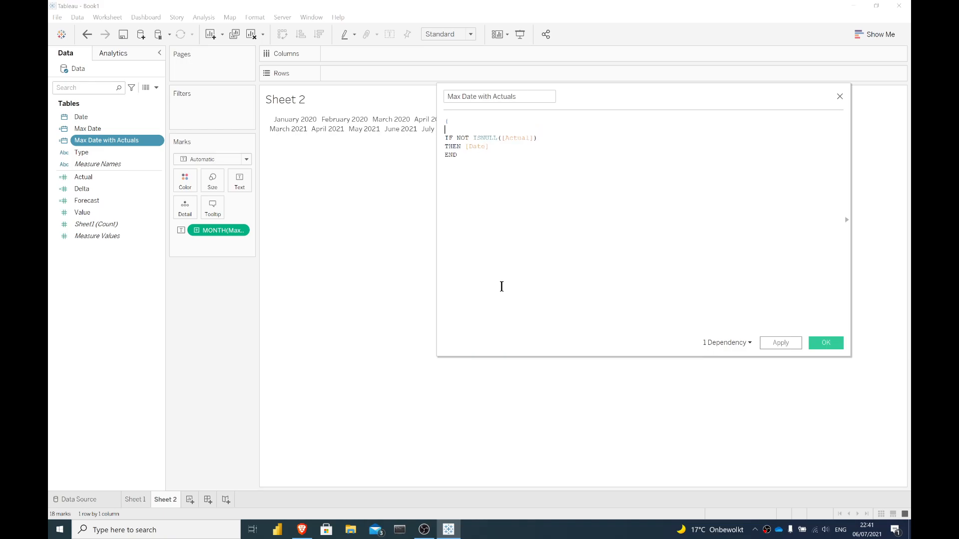
- Wrap the IF statement in MAX( ) and end the expression with the closing curly brace
text(MAX))
key(BackSpace)
text(()
key(Down)
key(Down)
key(Down)
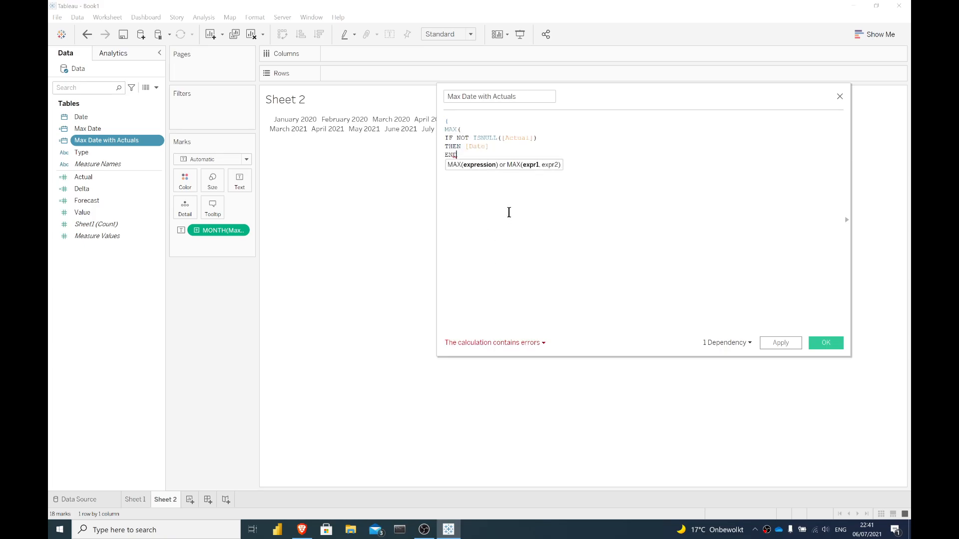
key(Return)
text())
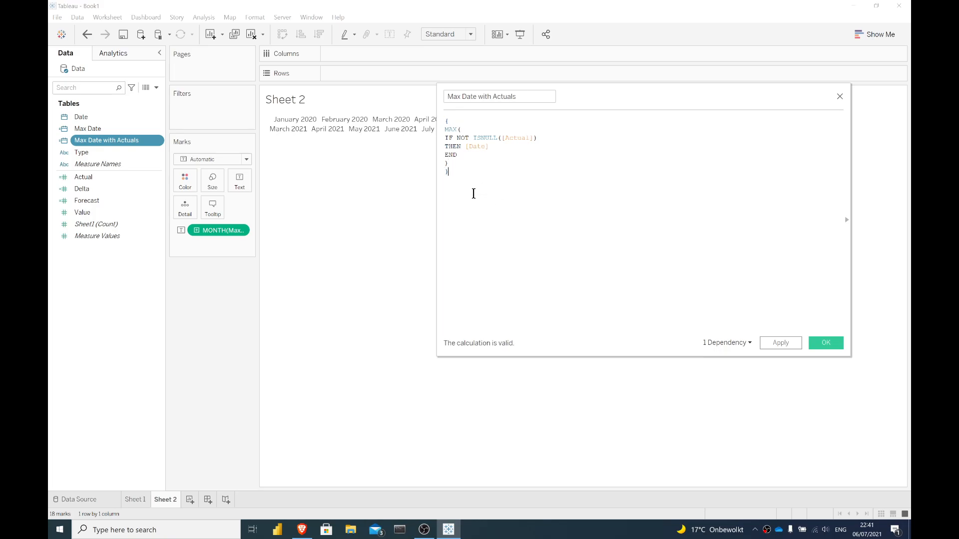
- Indent the MAX block and the IF lines nested inside it, and save the revised Max Date with Actuals field
drag(460, 164, 417, 129)
key(Tab)
click(484, 154)
drag(473, 156, 458, 137)
key(Tab)
click(535, 195)
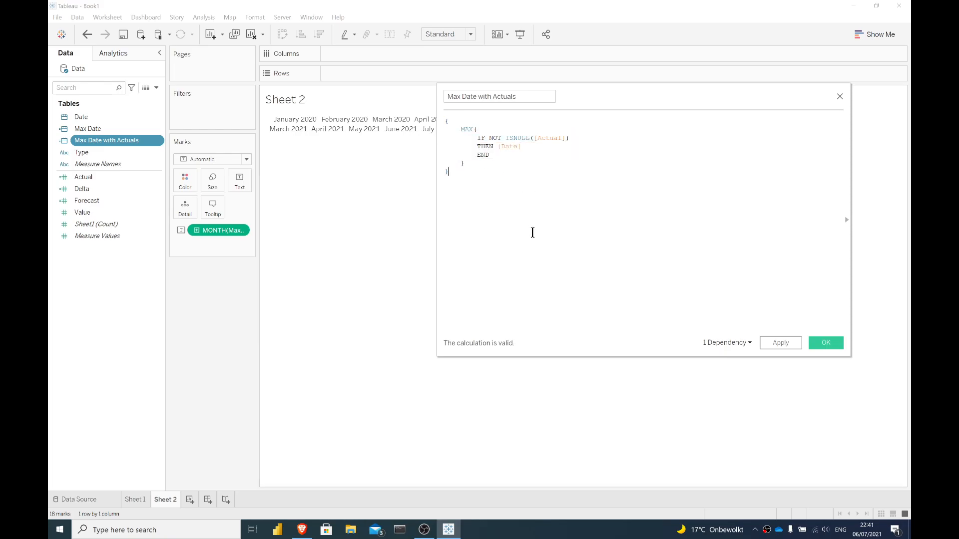
click(780, 343)
click(830, 343)
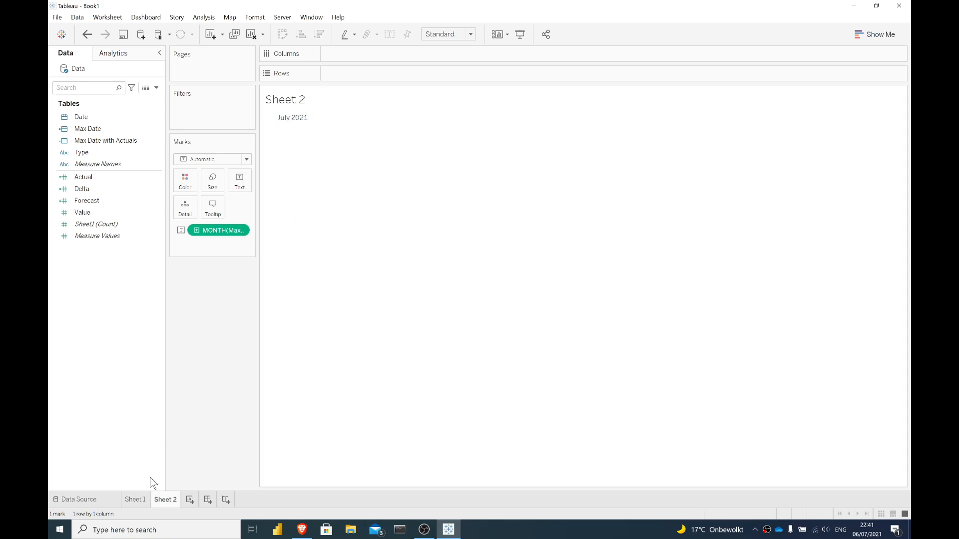
- Return to Sheet 1 and start a calculated field named Date Filter
click(138, 502)
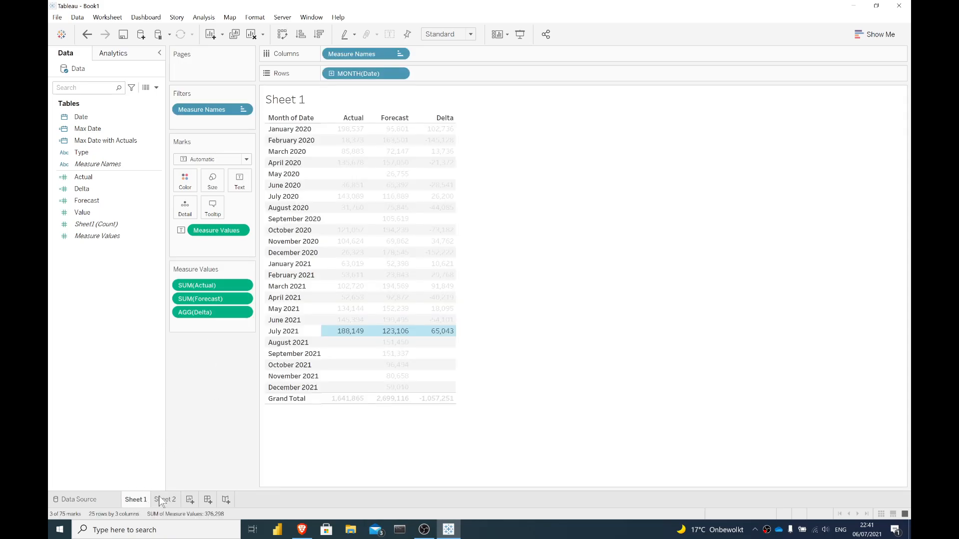
click(157, 88)
click(150, 96)
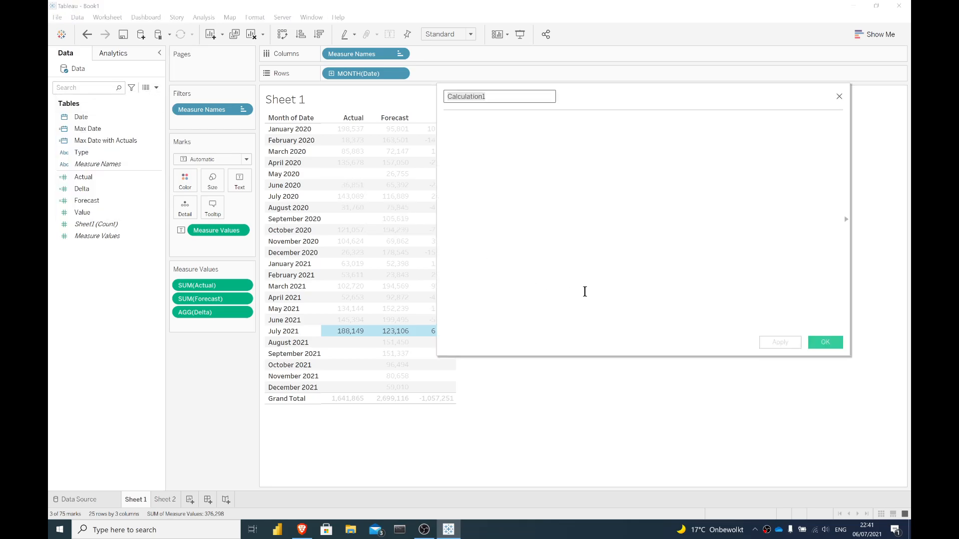
text(Date Filt)
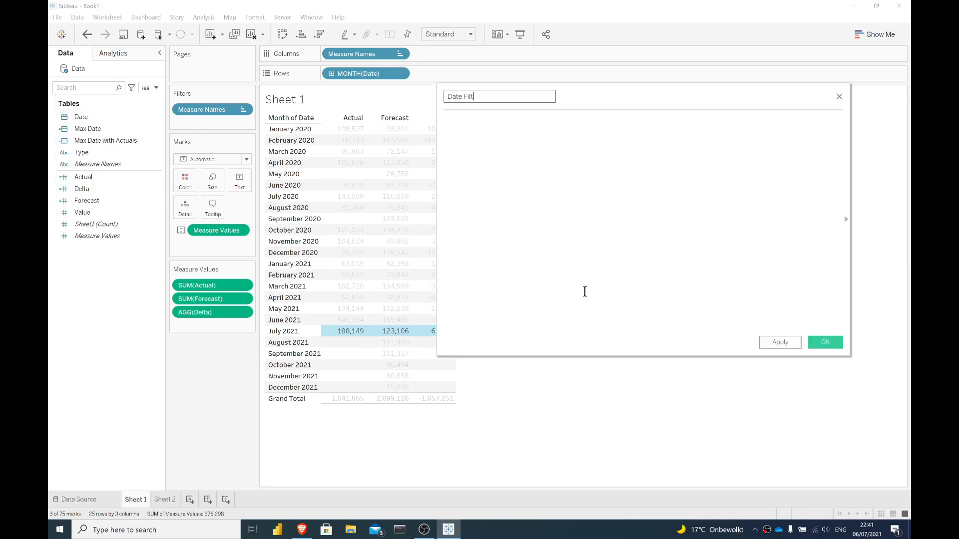
- Define the Date Filter calculation as [Date] <= [Max Date with Actuals] and save the field
click(585, 291)
text([Date])
key(Return)
text(< )
text(max )
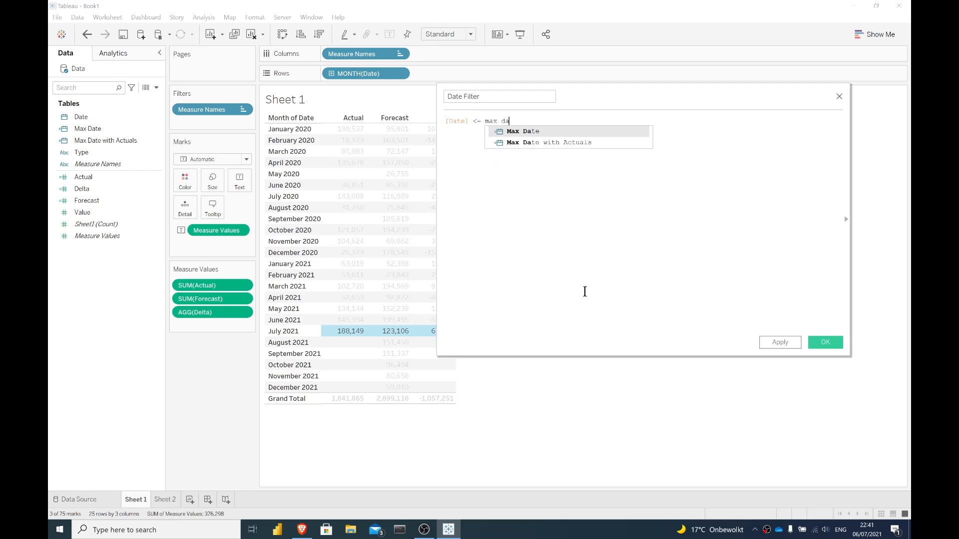
text(da)
key(Down)
key(Return)
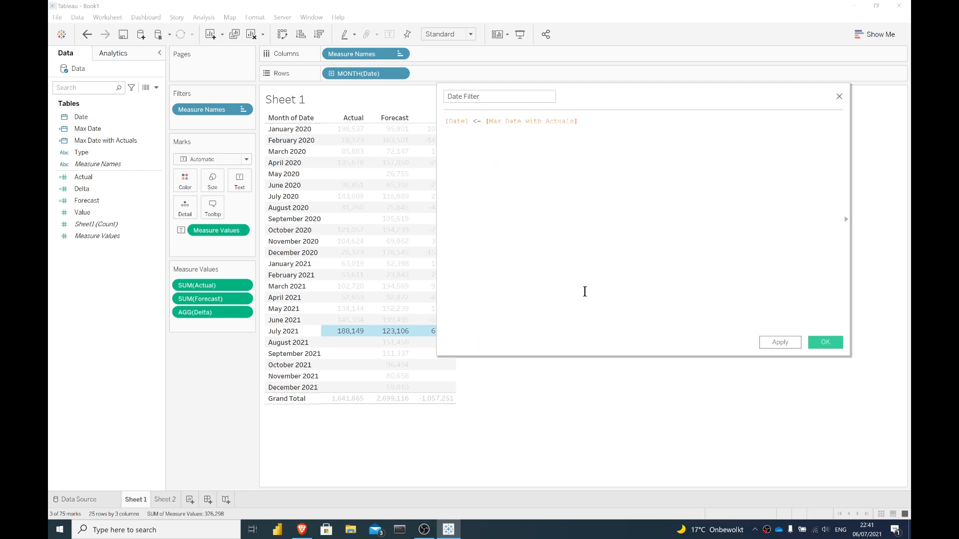
click(793, 344)
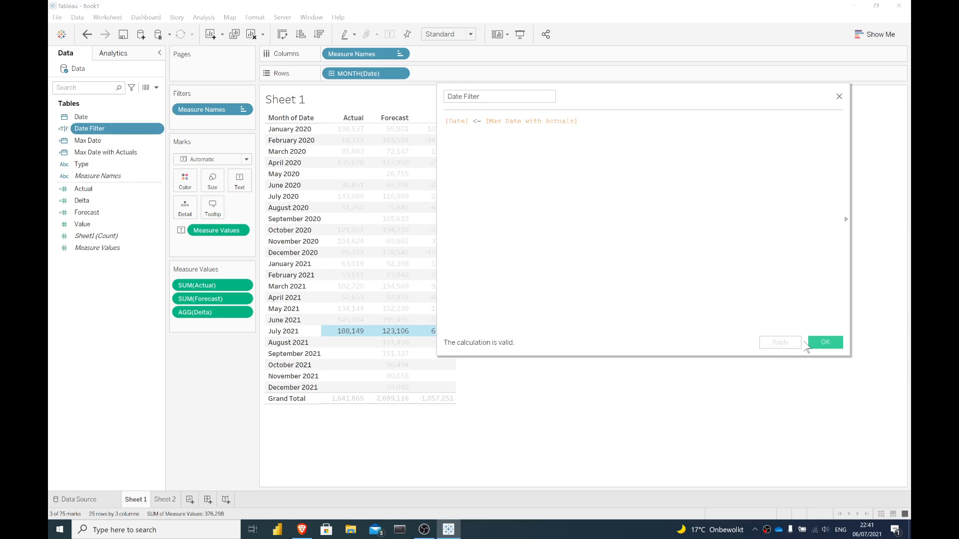
click(813, 343)
- Filter Sheet 1 by the Date Filter field, keeping only True
drag(89, 129, 224, 125)
click(373, 197)
click(503, 396)
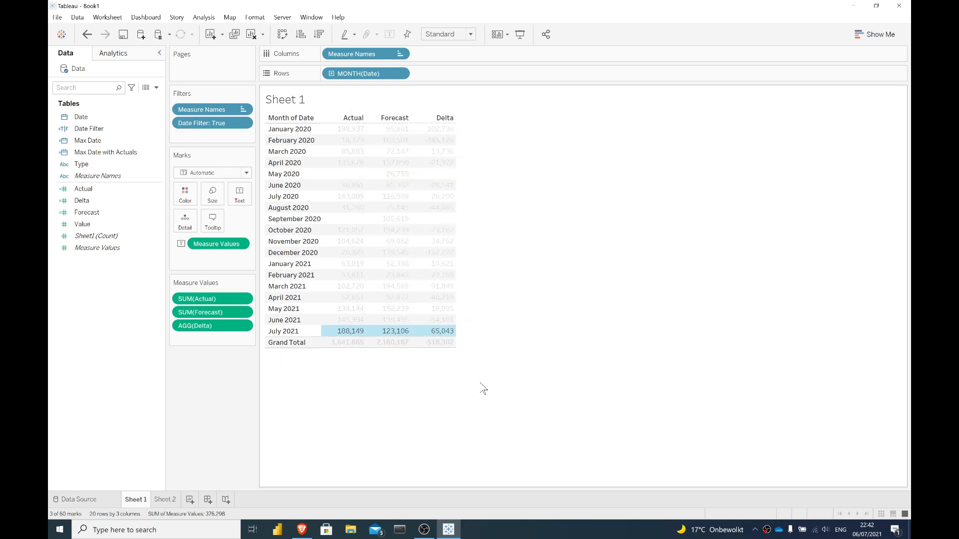
- Examine the July 2021 row, the monthly Delta values and the Delta grand total, and clear the selection
click(483, 389)
drag(340, 336, 430, 333)
click(536, 207)
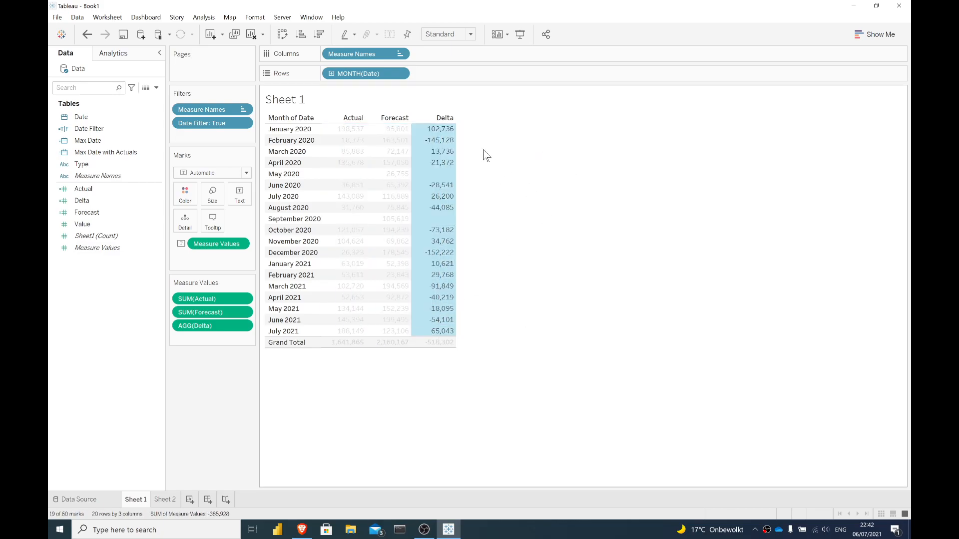
click(433, 346)
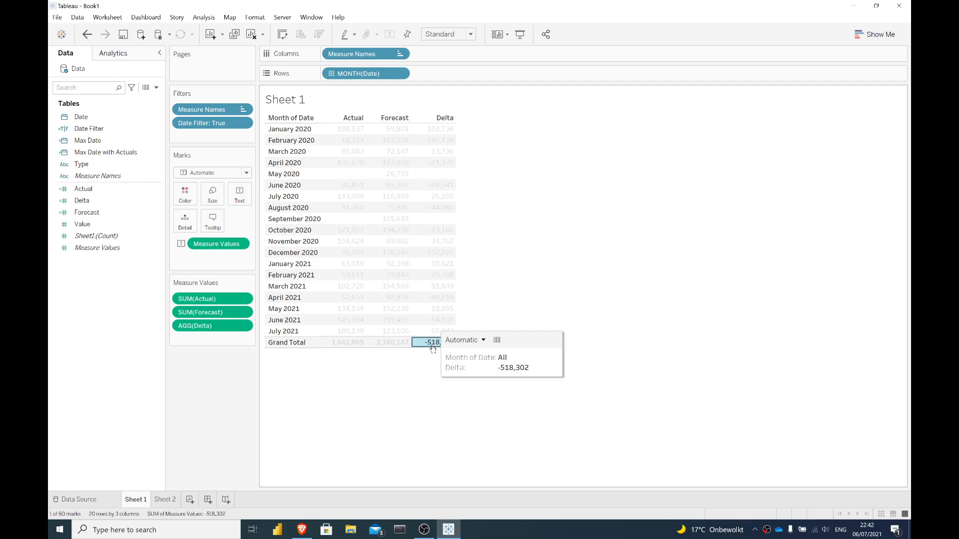
click(504, 225)
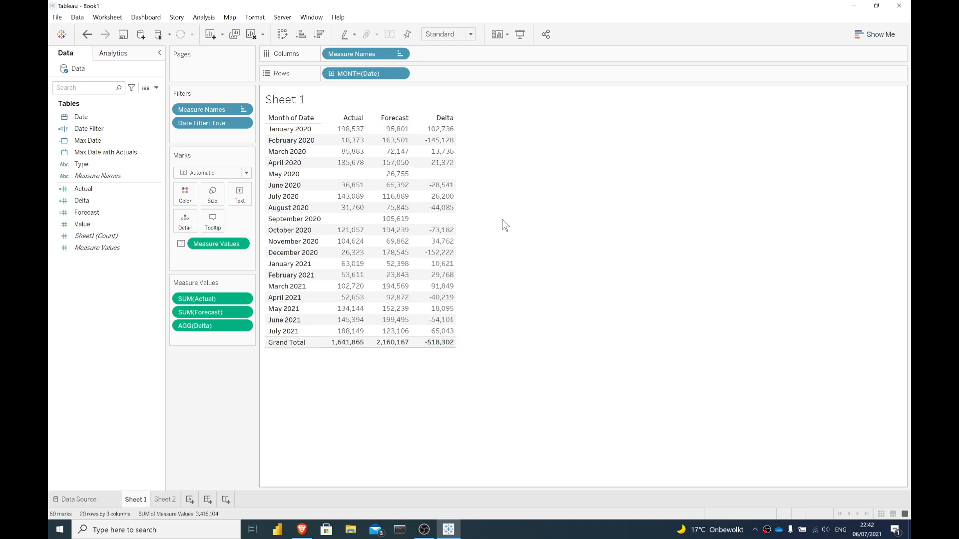